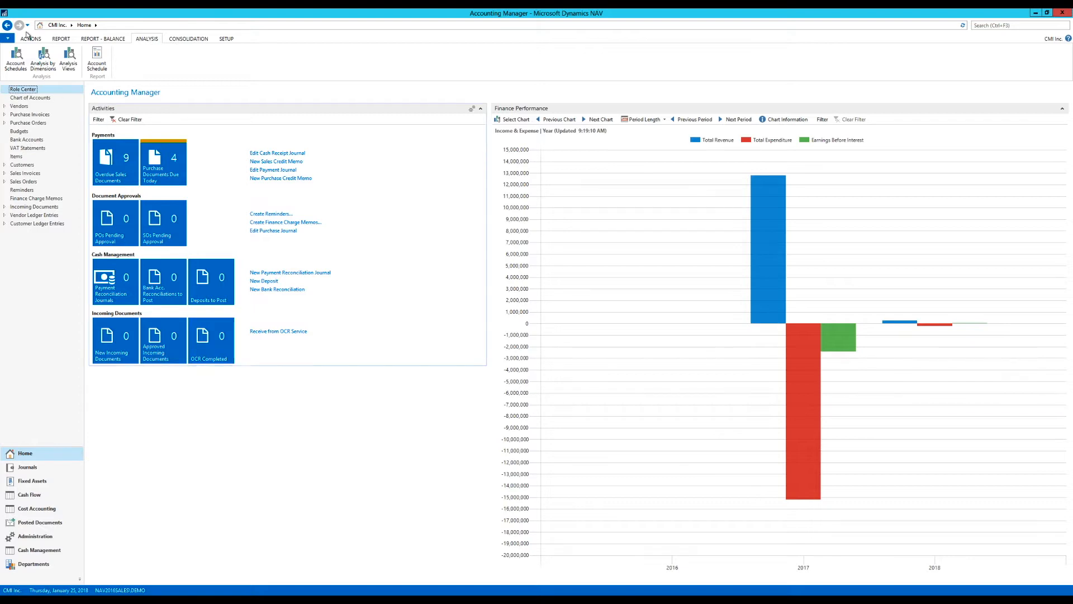
# Open the overview of the CM INC STM (Coffee Mug Income Statement) account schedule.
pyautogui.click(20, 58)
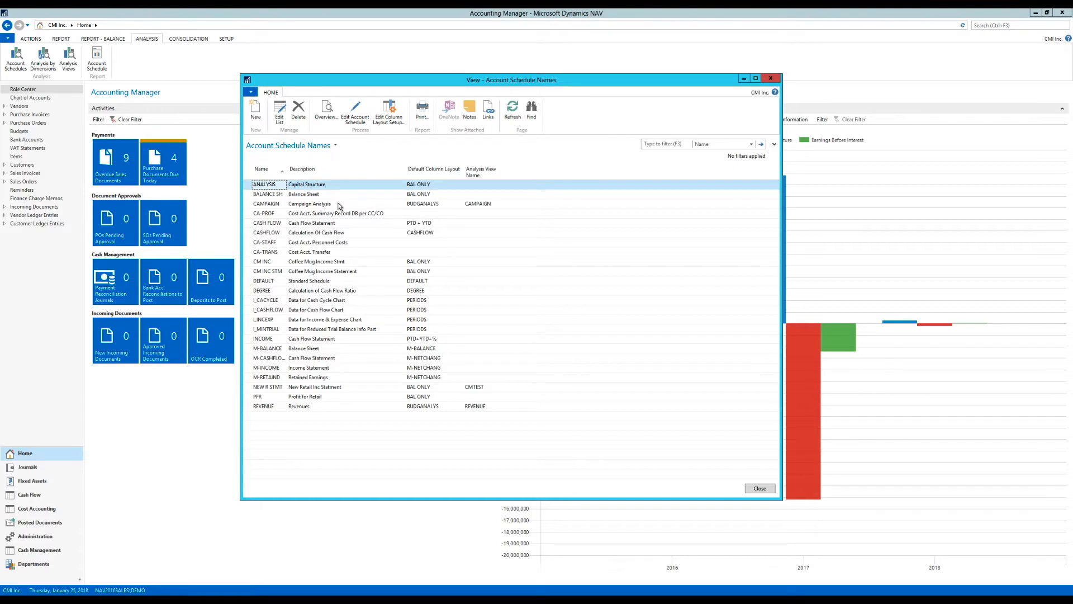
pyautogui.click(345, 272)
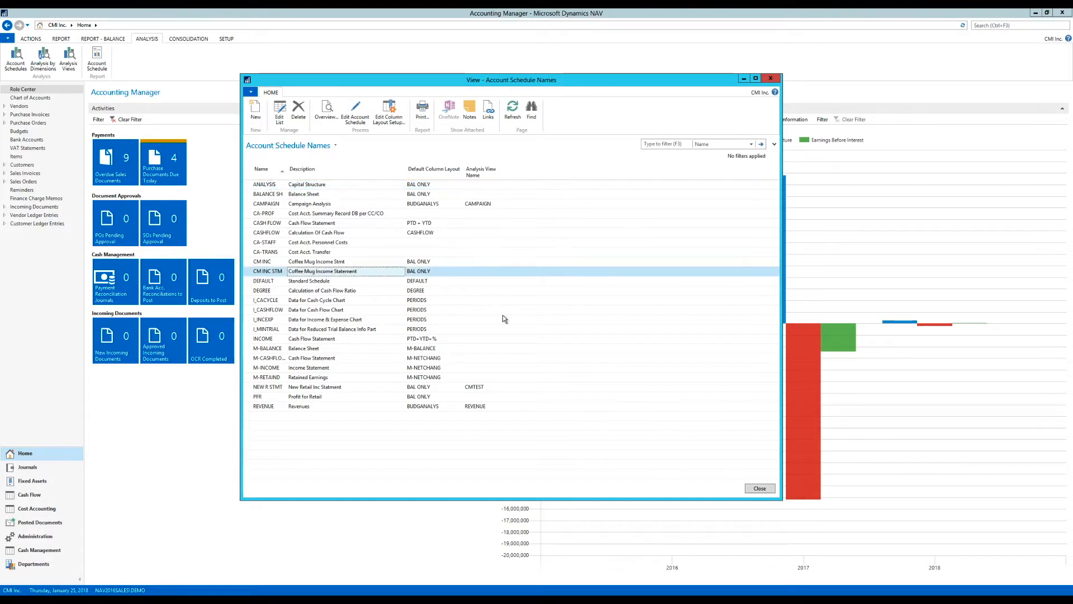
pyautogui.click(358, 115)
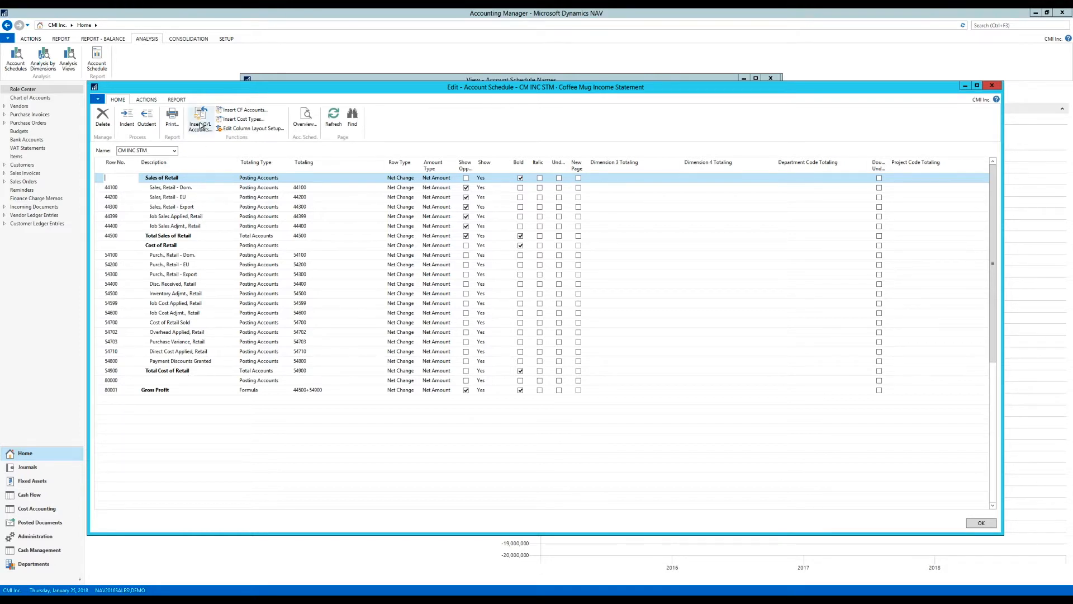
pyautogui.click(306, 117)
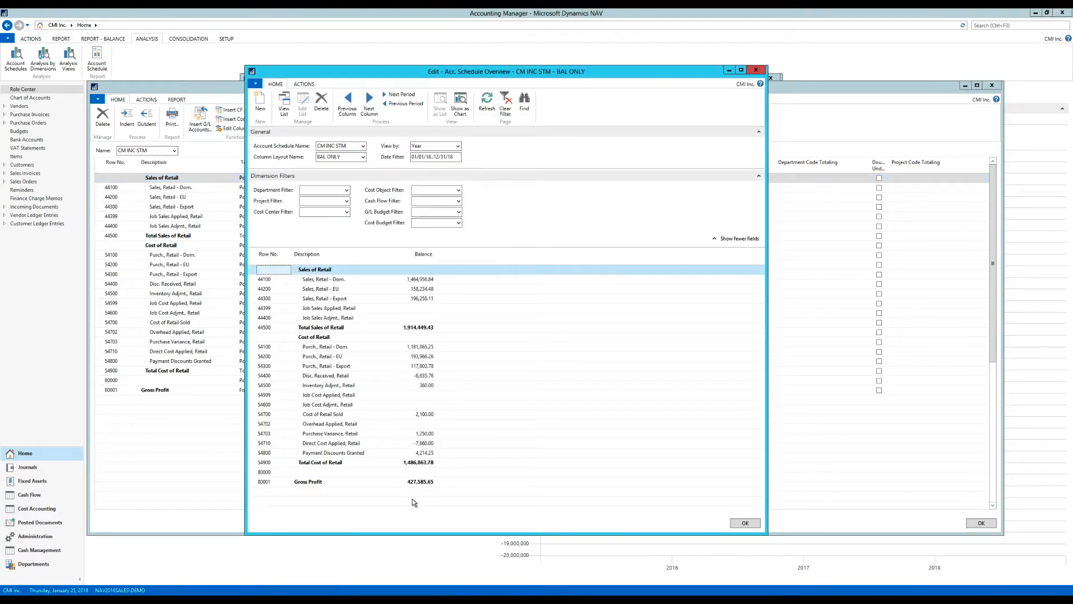
# View the account schedule overview by Quarter and apply the 4QS (Four Quarters) column layout.
pyautogui.click(457, 148)
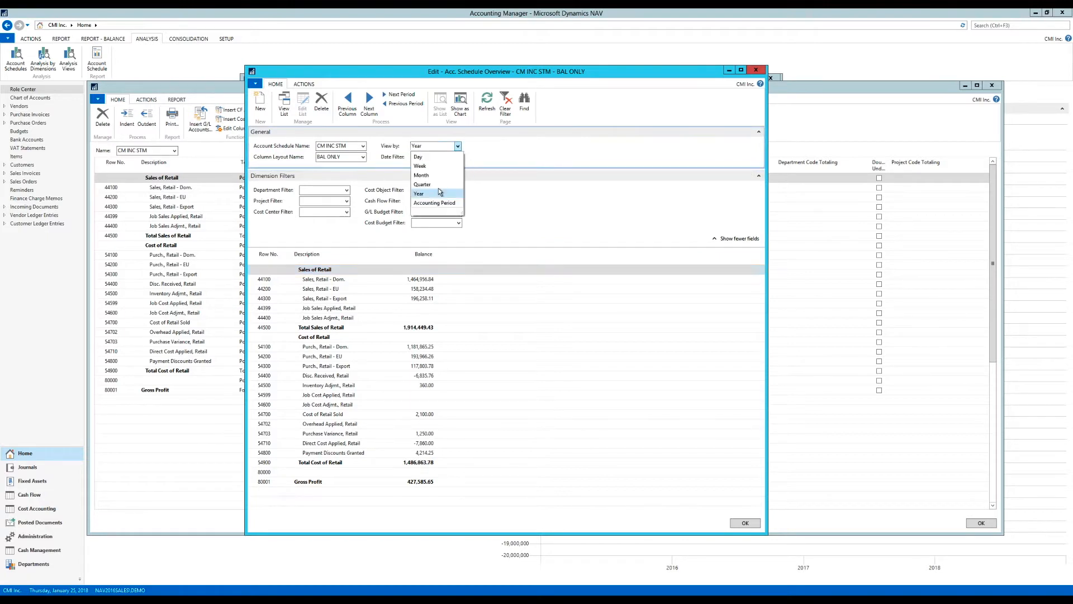
pyautogui.click(456, 187)
pyautogui.click(430, 338)
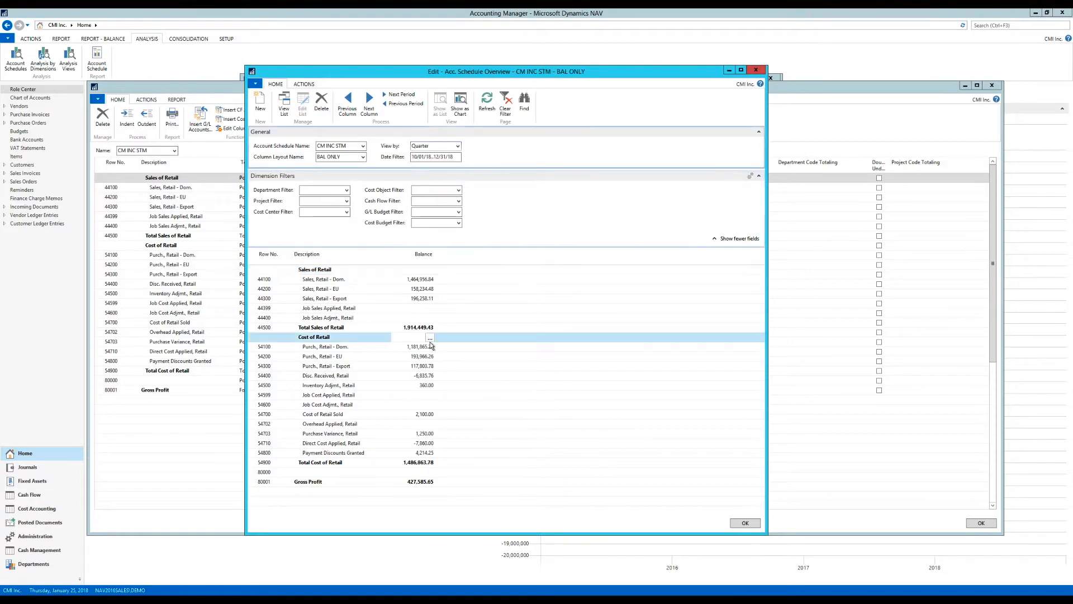
pyautogui.click(363, 158)
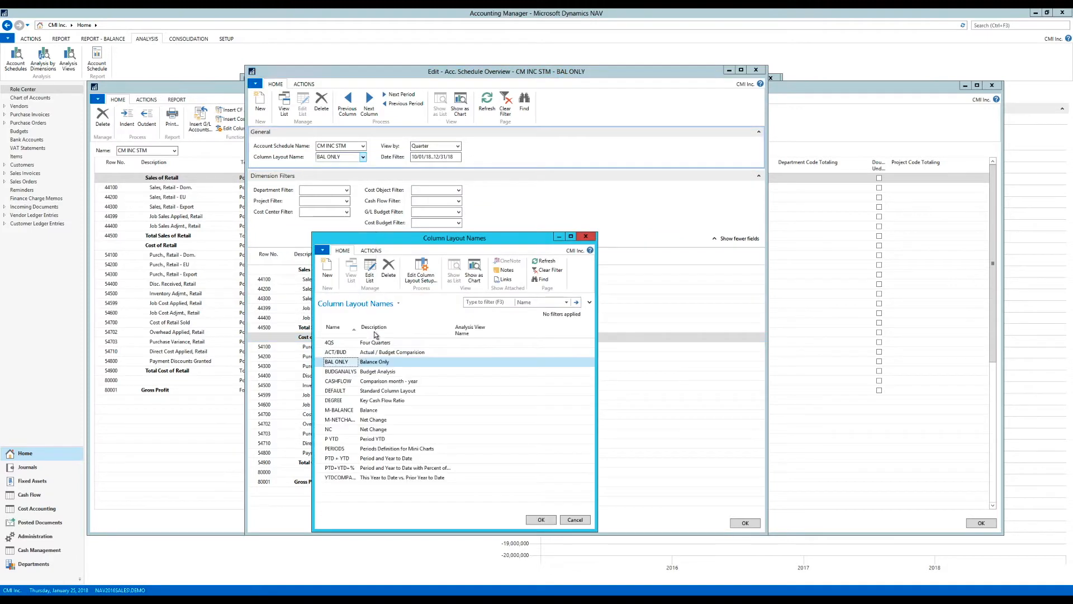
pyautogui.click(331, 342)
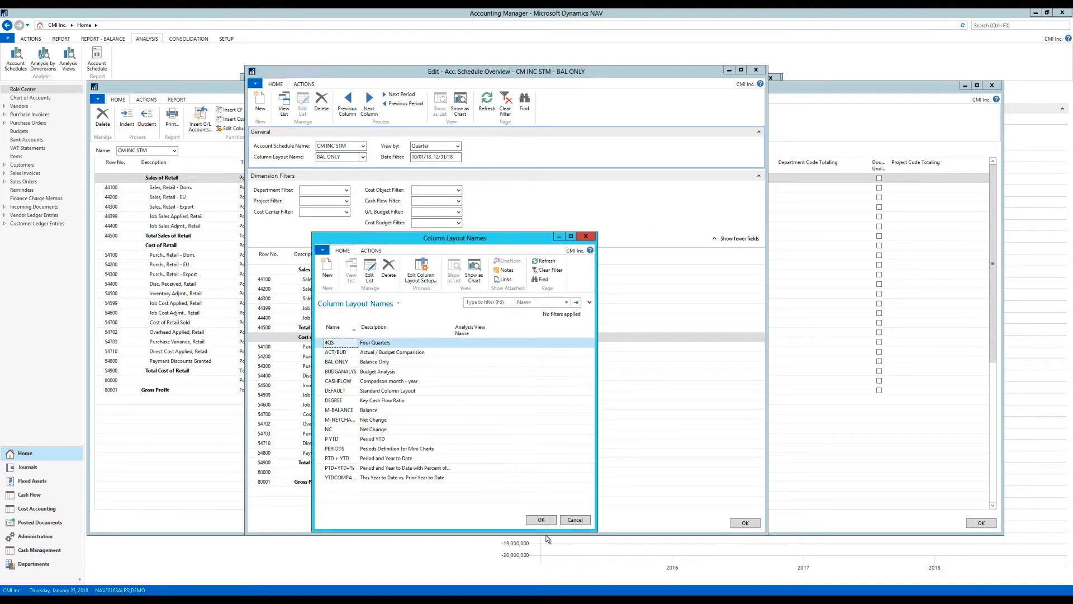
pyautogui.click(541, 519)
pyautogui.click(430, 396)
pyautogui.click(430, 395)
pyautogui.click(710, 66)
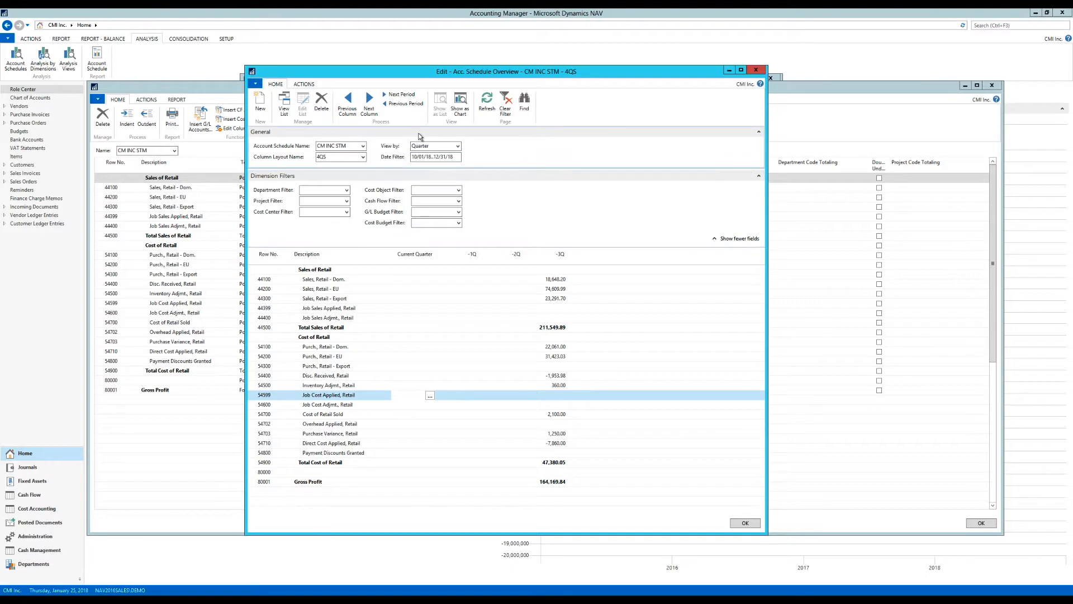
# Move the overview back three periods to the quarter 01/01/18..03/31/18.
pyautogui.click(390, 105)
pyautogui.click(390, 105)
pyautogui.click(389, 105)
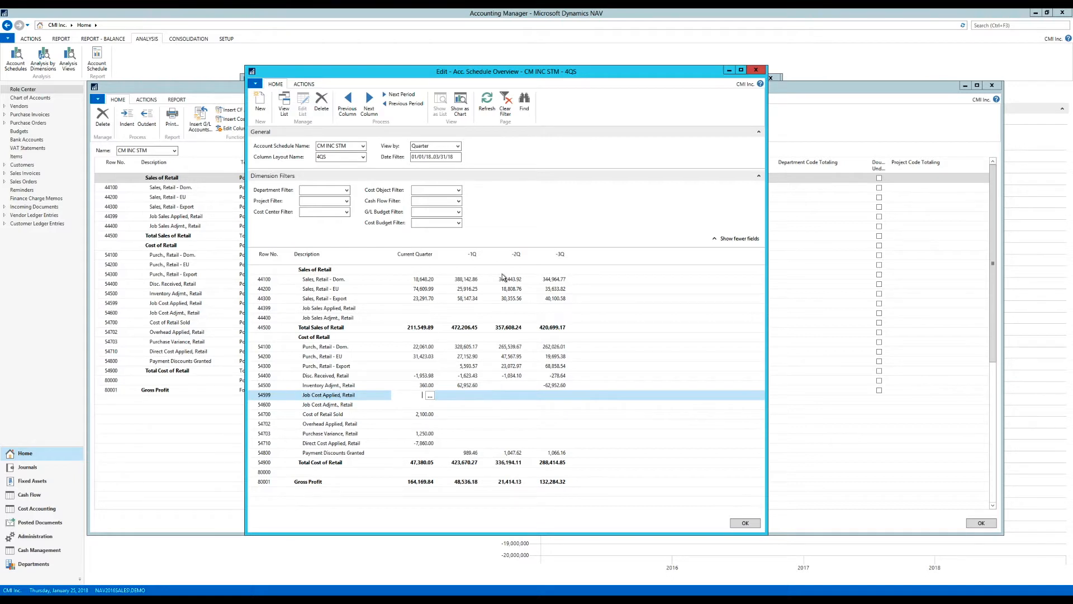
# Set the overview's column layout to BAL ONLY (Balance Only).
pyautogui.click(363, 159)
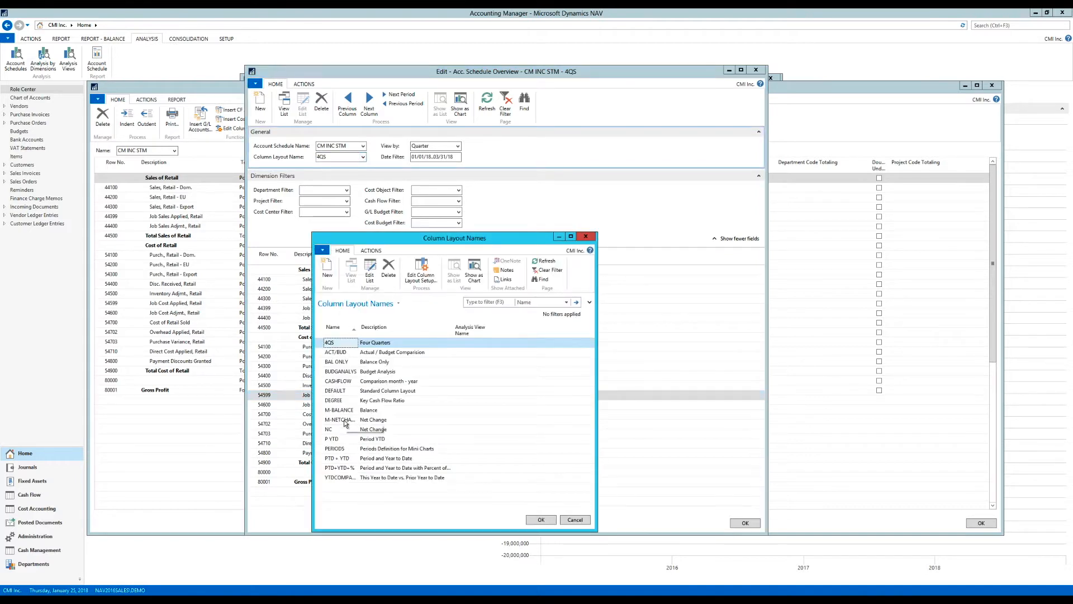
pyautogui.click(344, 362)
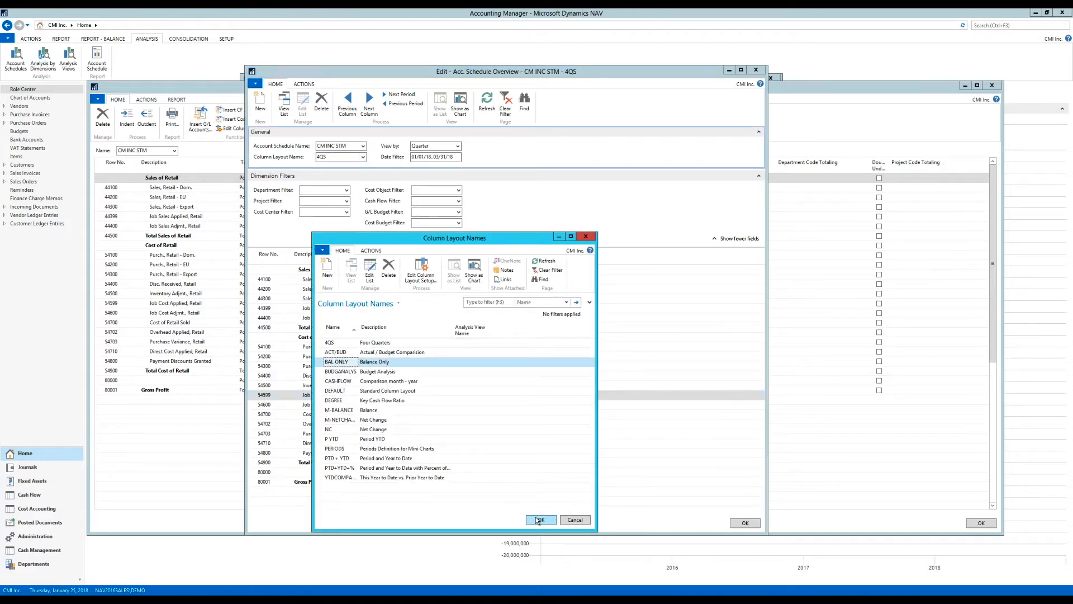
pyautogui.click(538, 520)
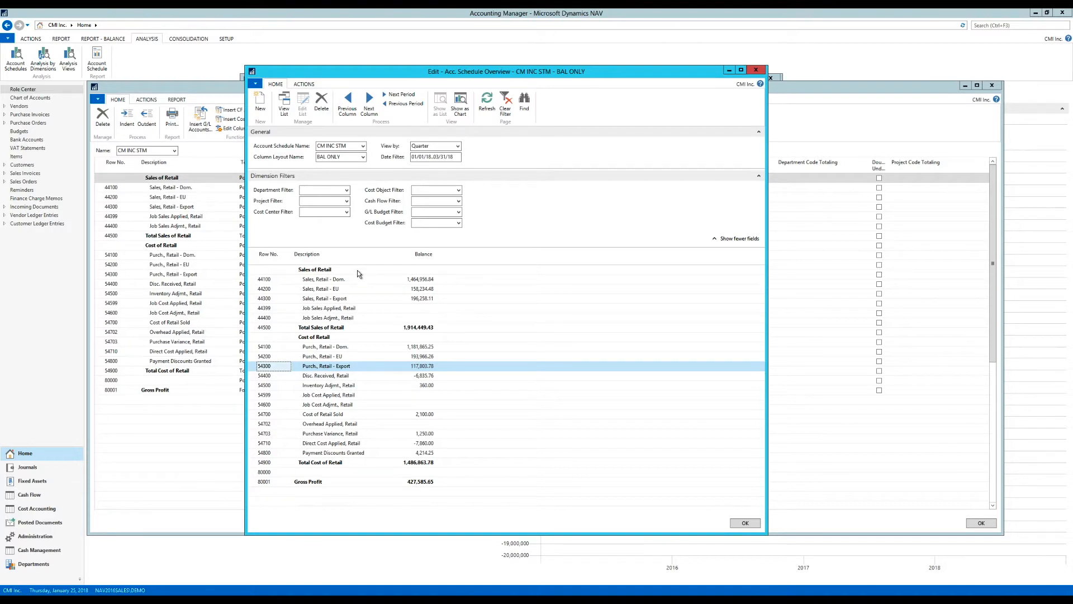
# Close the overview, the Coffee Mug Income Statement schedule and the list of account schedule names.
pyautogui.click(729, 71)
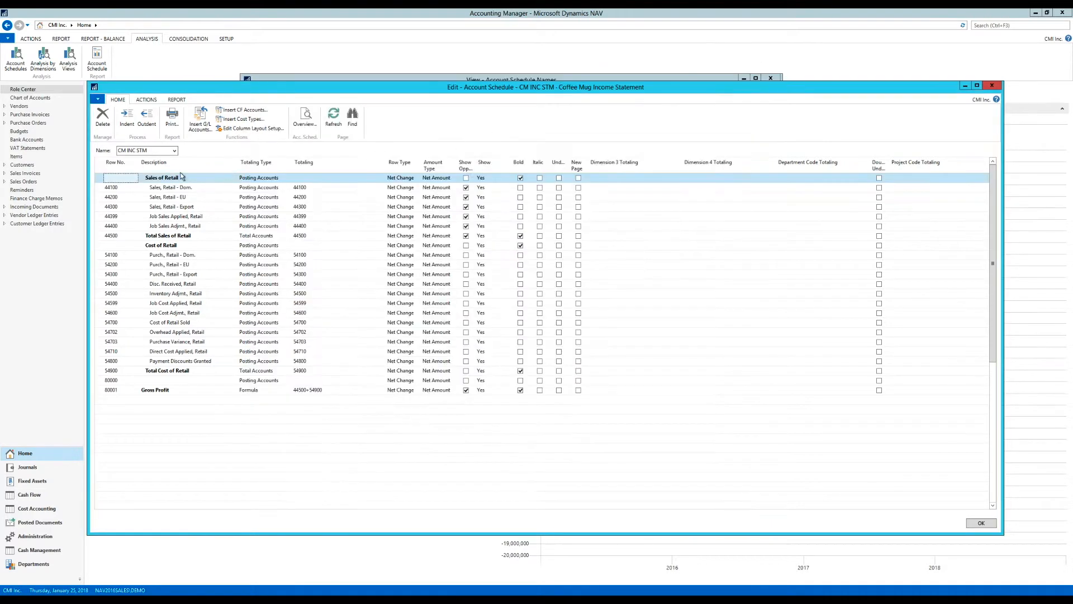
pyautogui.click(991, 85)
pyautogui.click(771, 79)
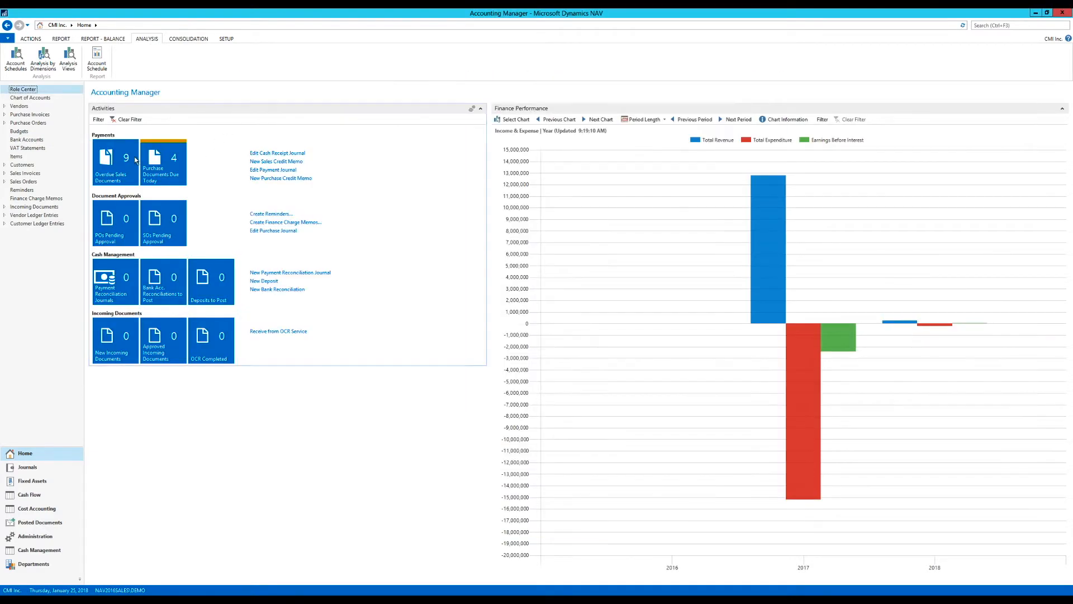
# Create a new budget named CM with the description "2018 budget CM".
pyautogui.click(19, 131)
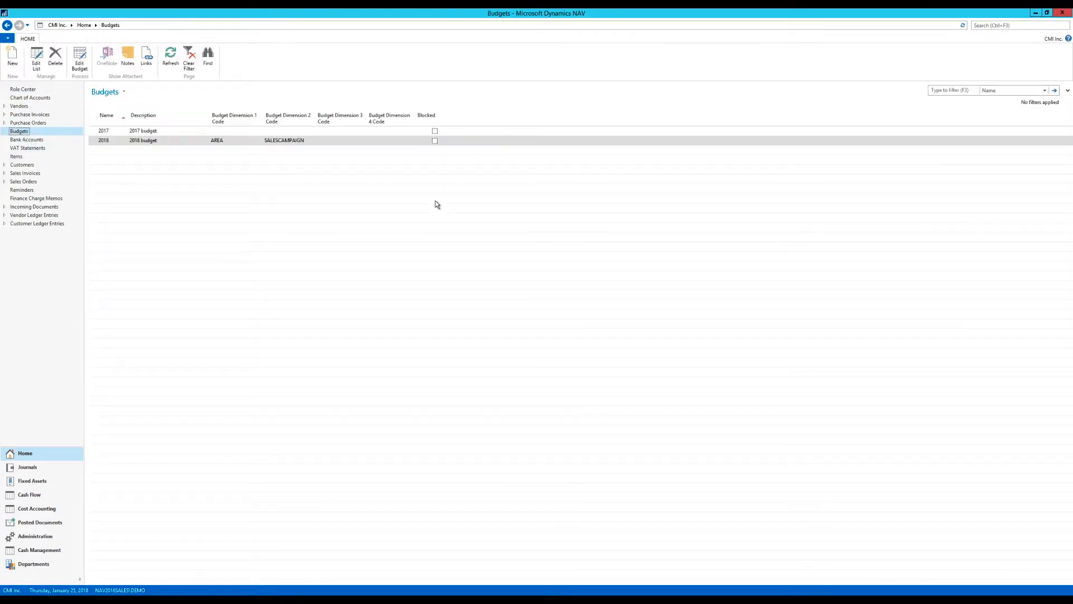
pyautogui.click(11, 58)
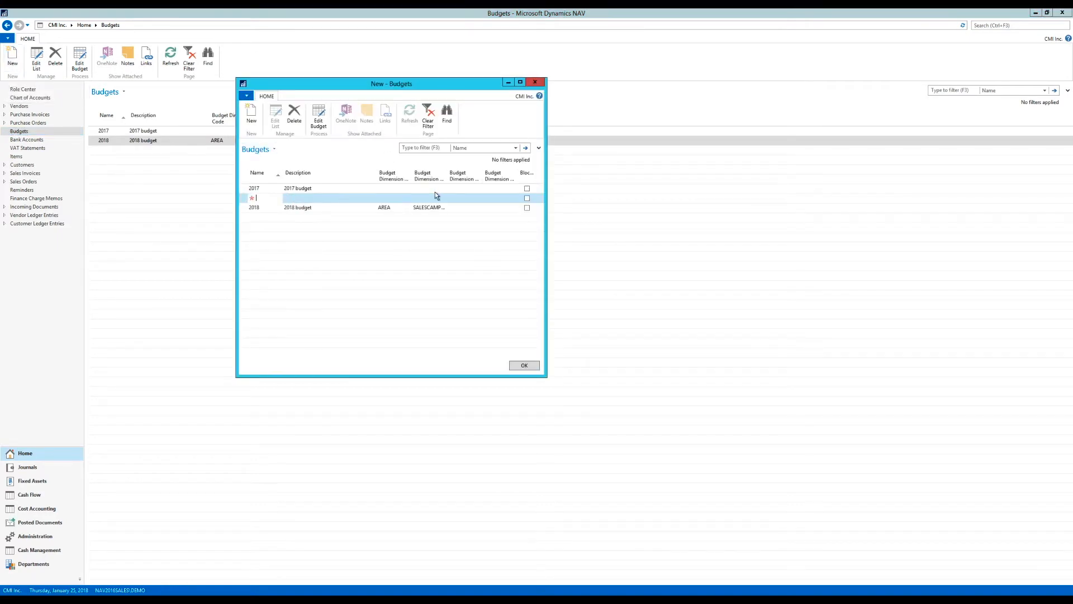
pyautogui.write('CM')
pyautogui.press('Tab')
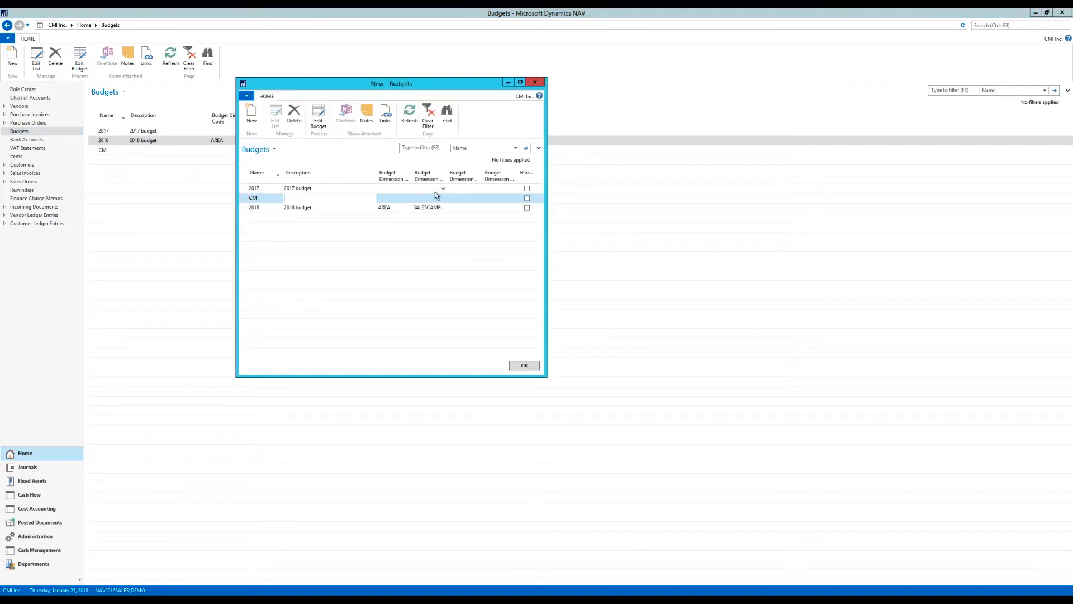
pyautogui.write('2018 budget CM')
pyautogui.press('Tab')
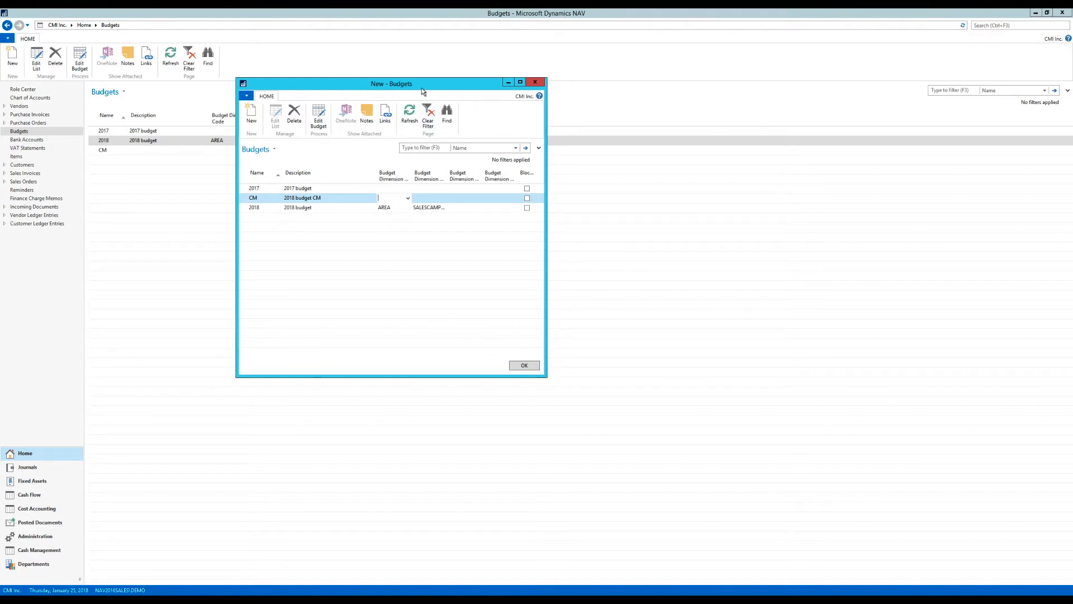
pyautogui.moveTo(422, 89); pyautogui.dragTo(457, 92)
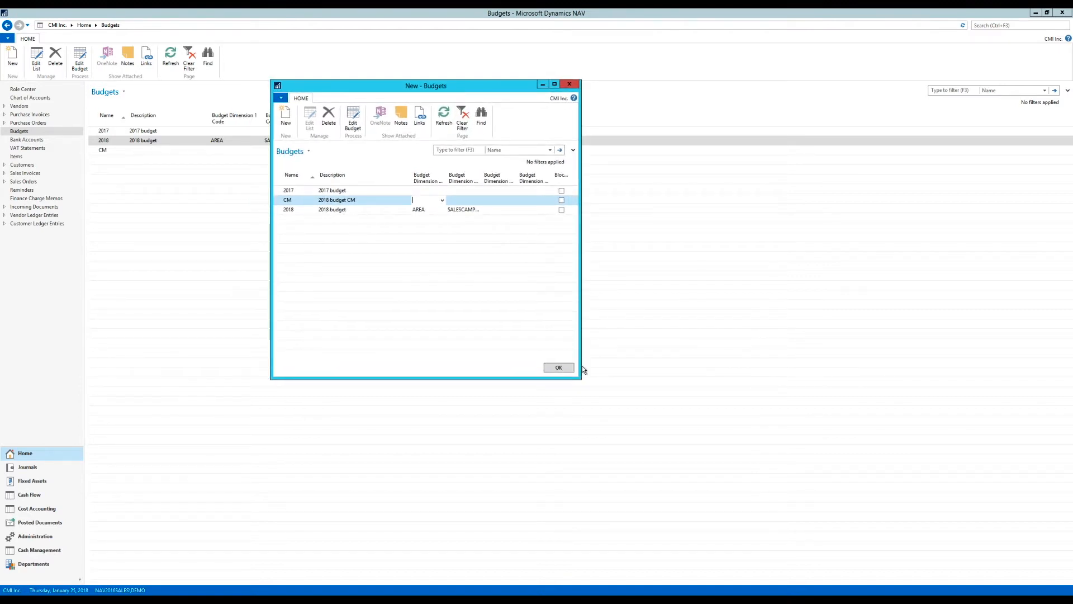
# Open the CM budget for editing and go to the Sales of Retail accounts in the budget matrix.
pyautogui.click(356, 117)
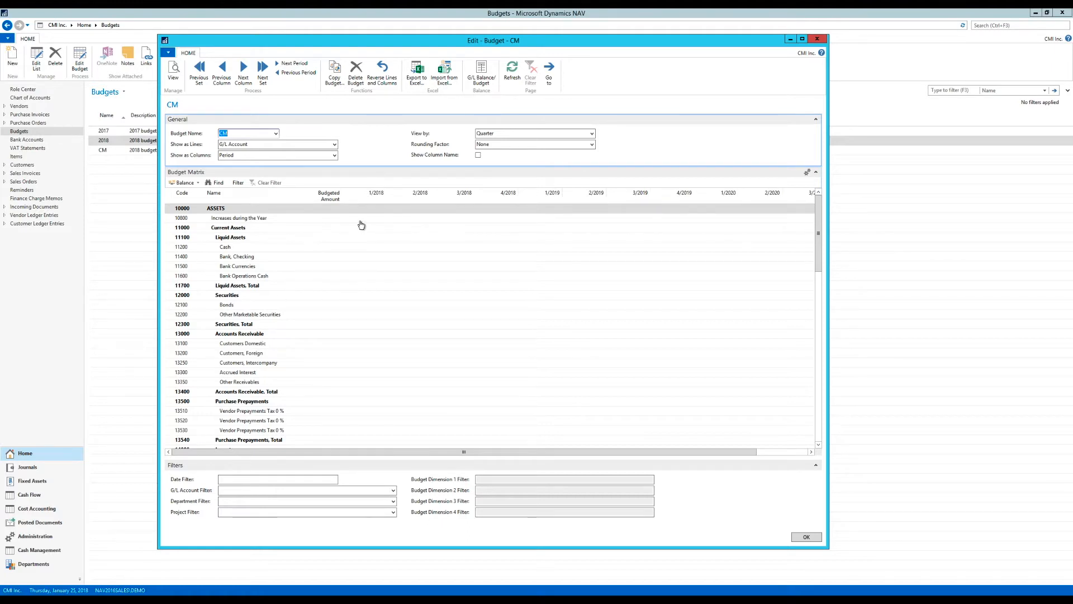
pyautogui.scroll(-8, 381, 321)
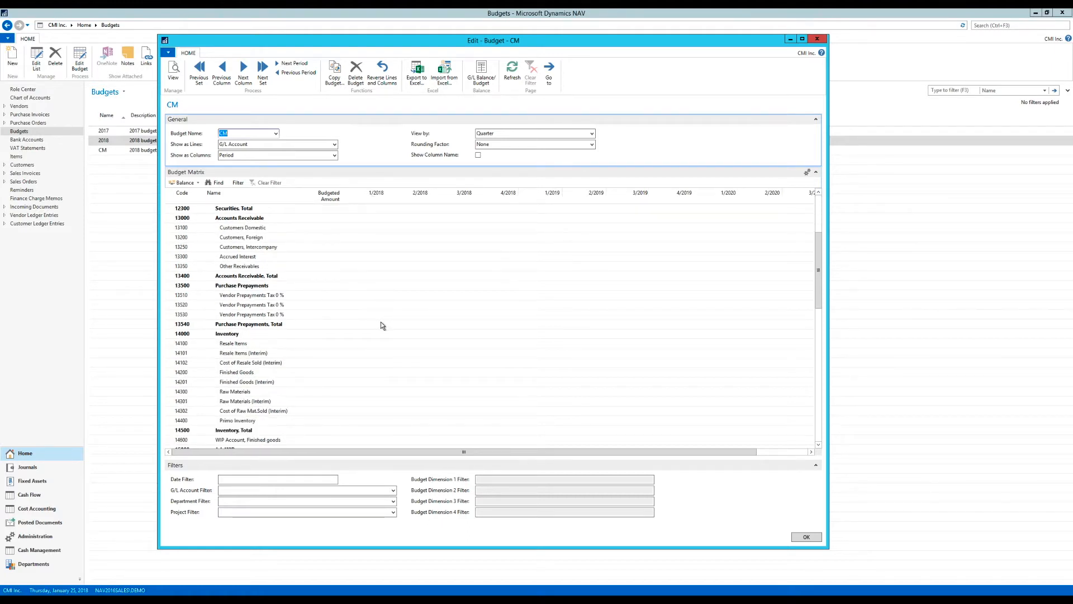
pyautogui.scroll(-12, 381, 325)
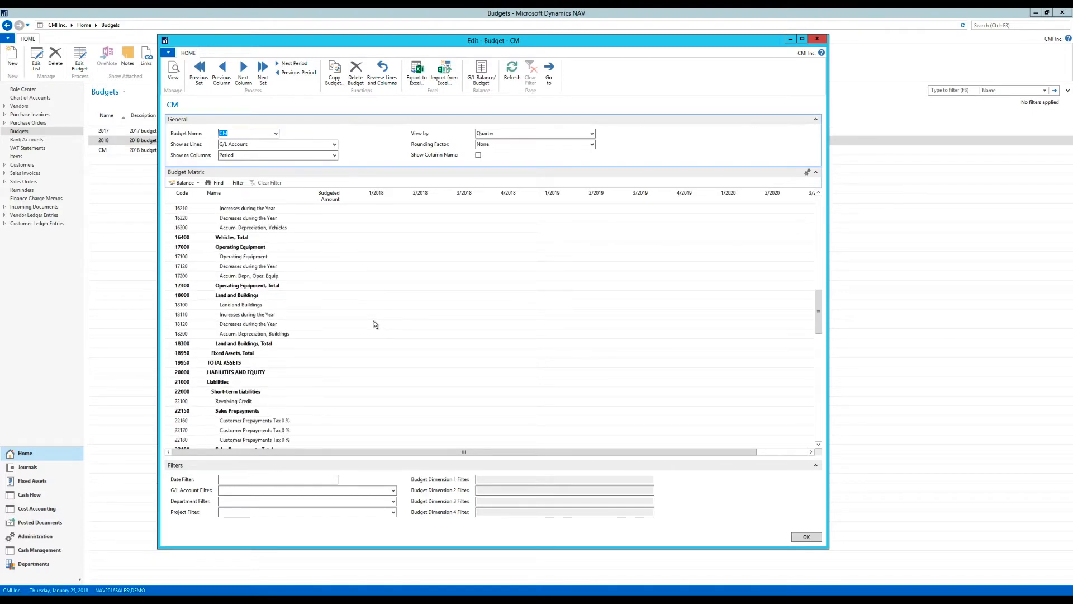
pyautogui.scroll(-10, 374, 324)
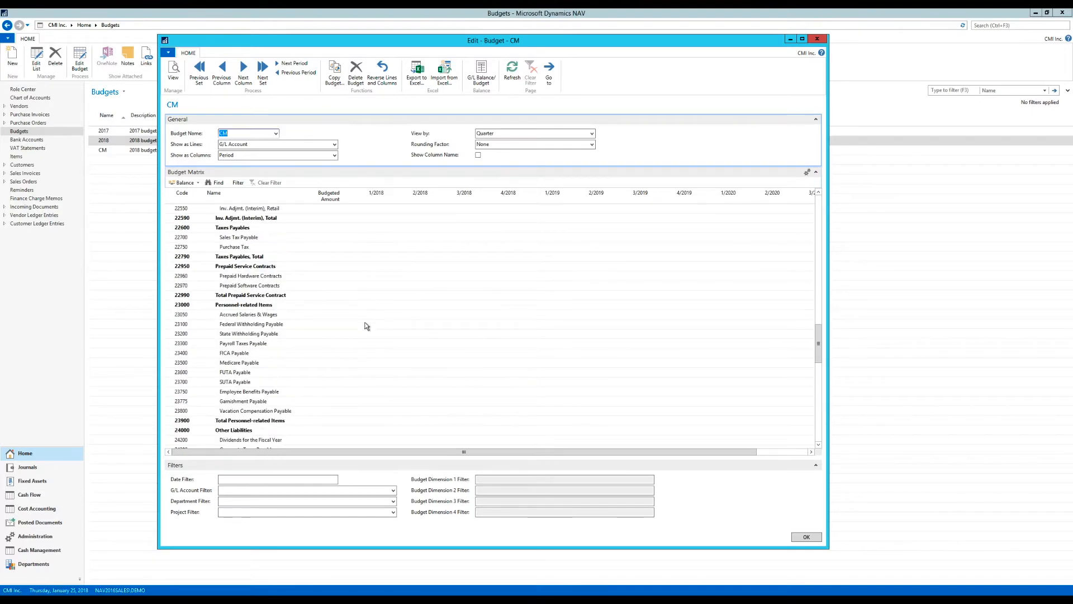
pyautogui.scroll(-5, 368, 318)
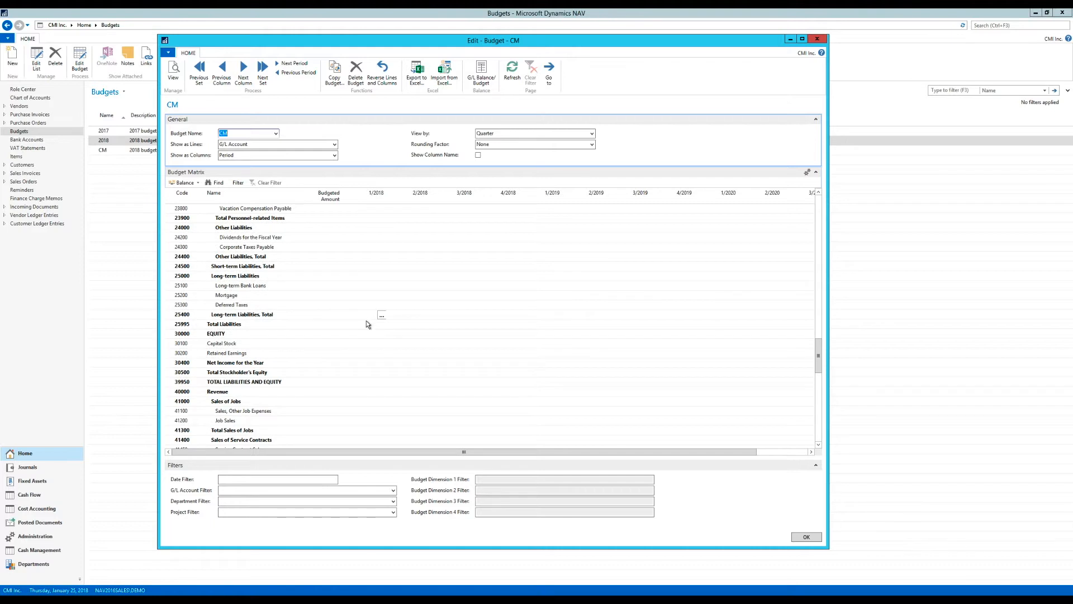
pyautogui.scroll(-2, 368, 325)
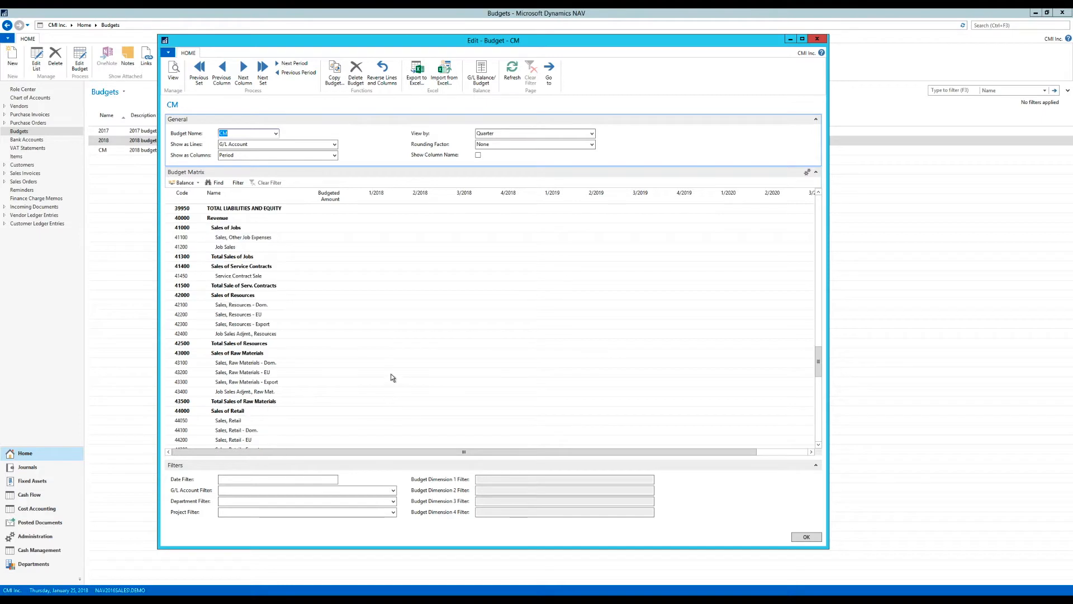
pyautogui.scroll(-3, 389, 377)
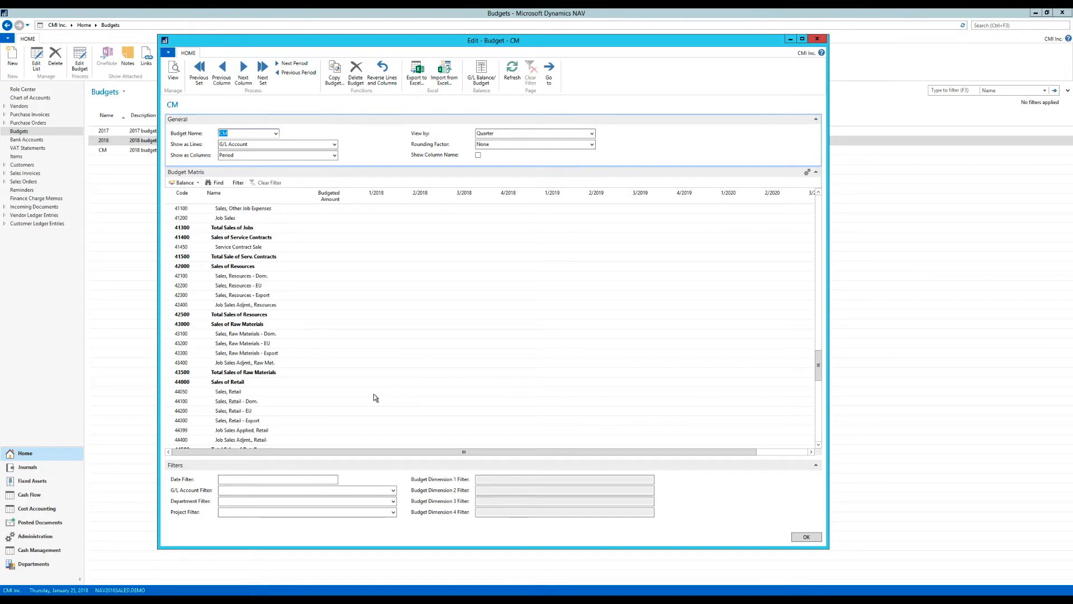
pyautogui.click(378, 394)
pyautogui.click(381, 392)
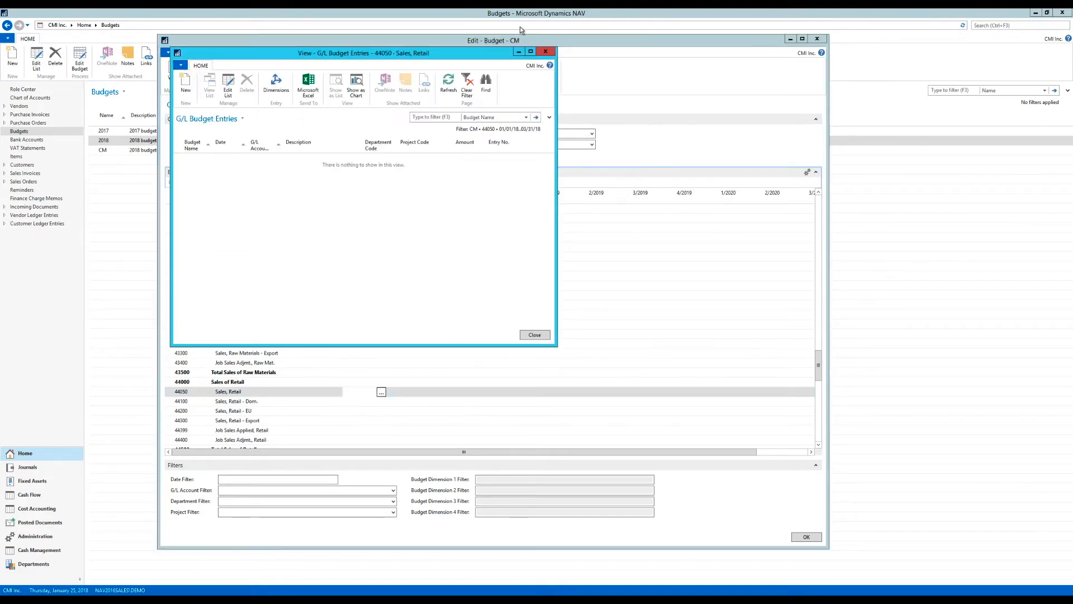
pyautogui.click(543, 52)
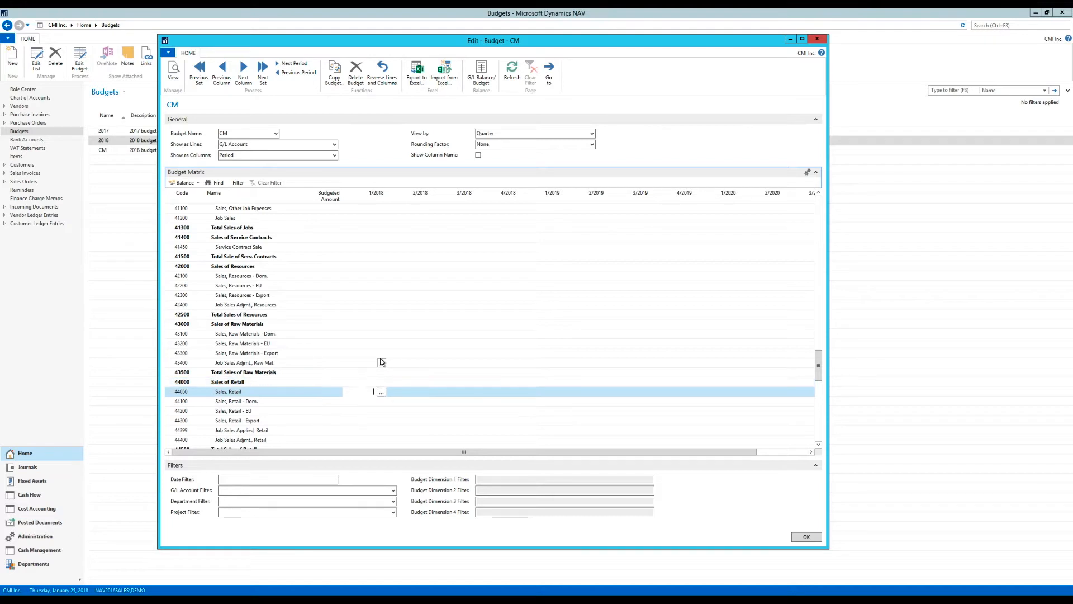
# Enter a budget amount of -100,000 for account 44100 Sales, Retail - Dom. in the period 1/2018.
pyautogui.press('Down')
pyautogui.press('Down')
pyautogui.press('Down')
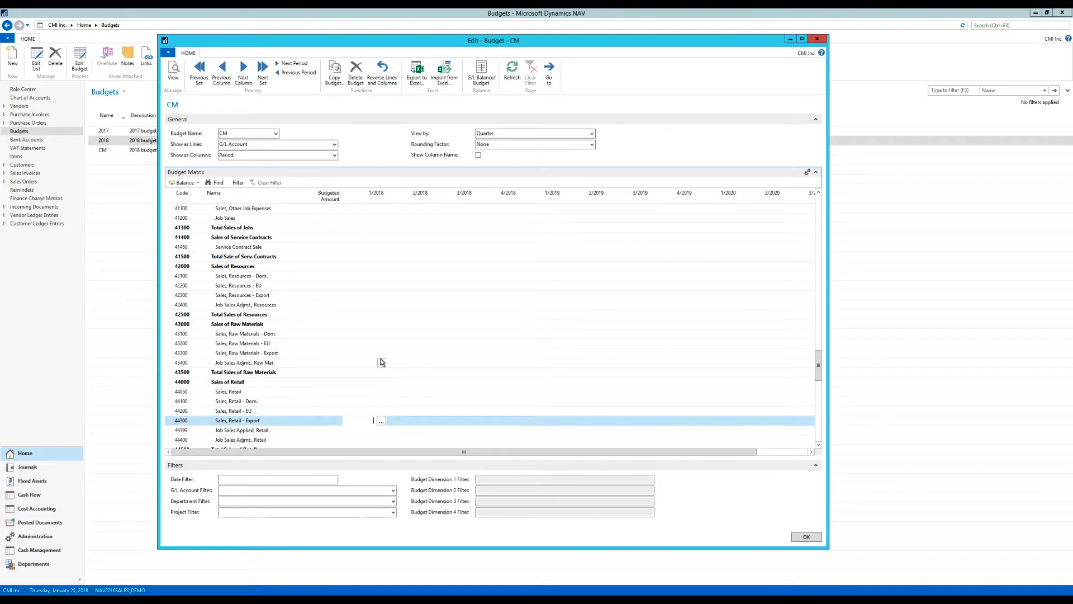
pyautogui.press('Up')
pyautogui.press('Up')
pyautogui.press('Up')
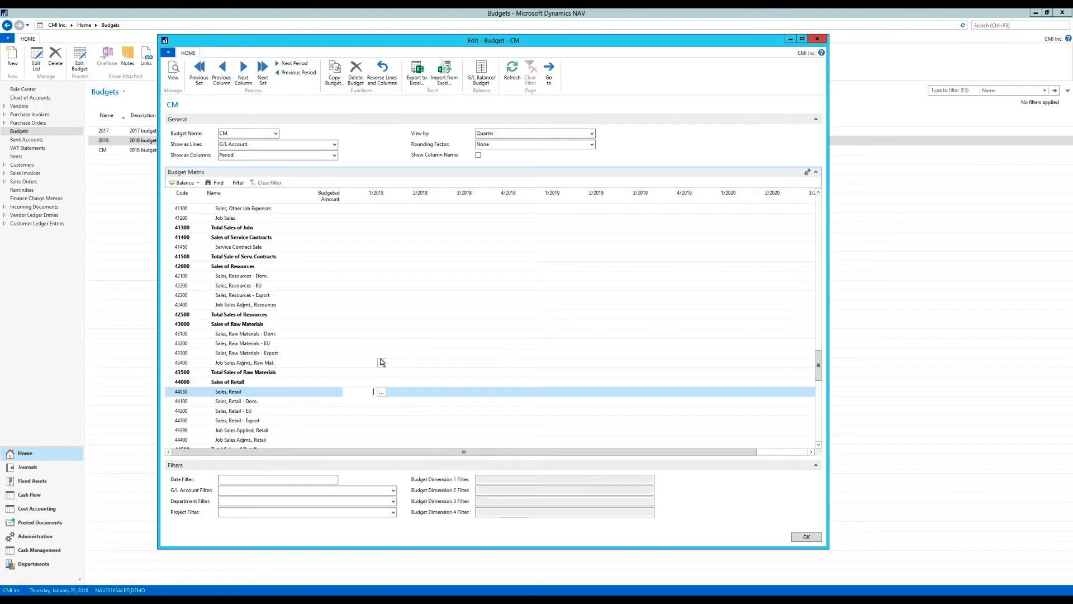
pyautogui.press('Down')
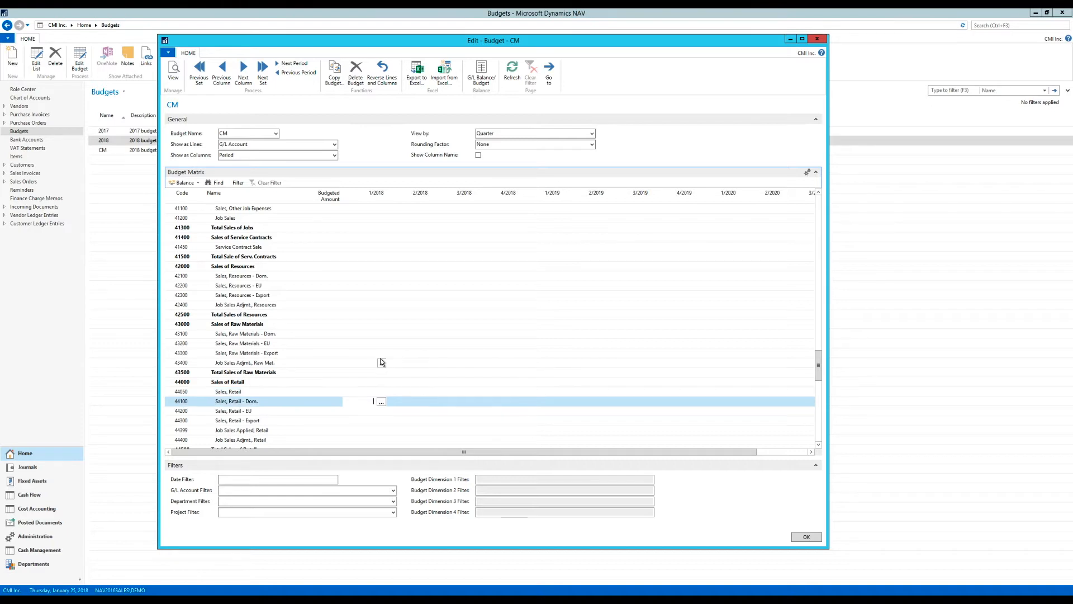
pyautogui.press('Down')
pyautogui.press('Down')
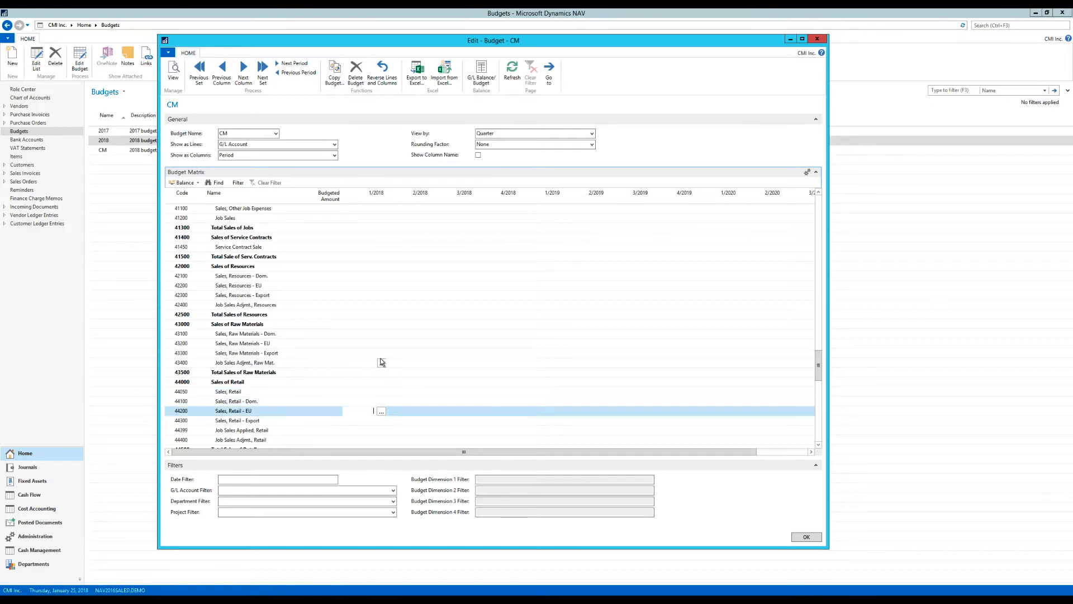
pyautogui.press('Up')
pyautogui.press('Up')
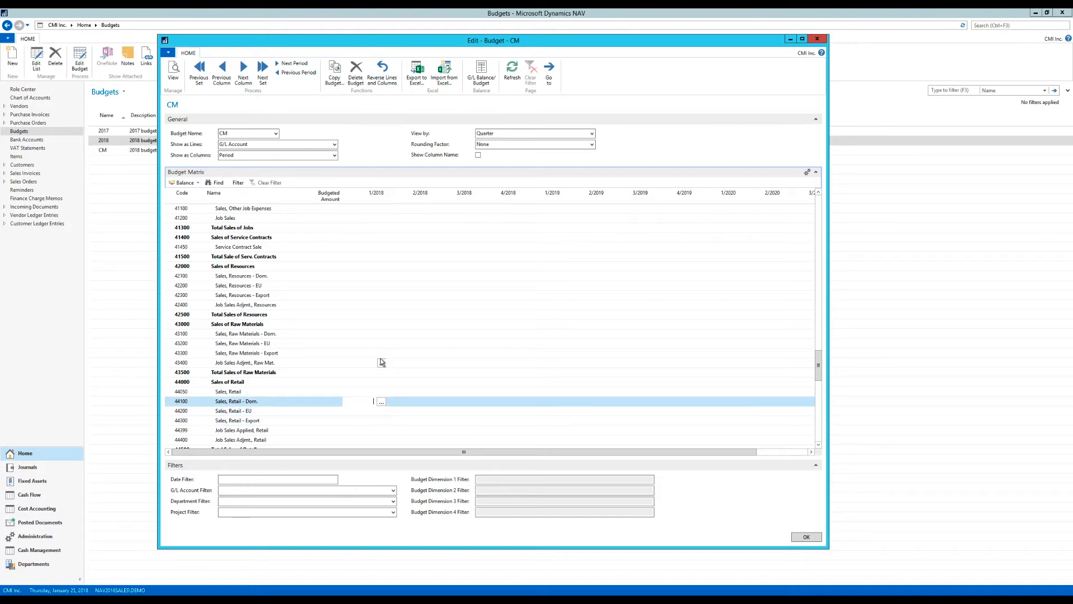
pyautogui.write('-100')
pyautogui.press('Down')
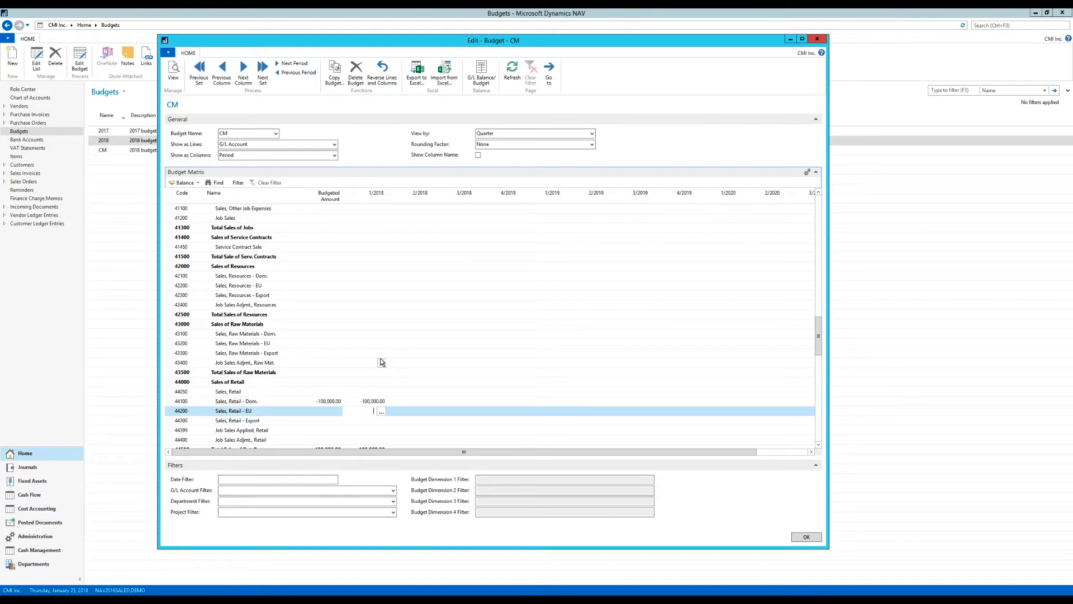
# Enter 1/2018 budget amounts of -50,000 for account 44200 Sales, Retail - EU and -25,000 for 44300 Sales, Retail - Export.
pyautogui.write('-50,000')
pyautogui.press('Down')
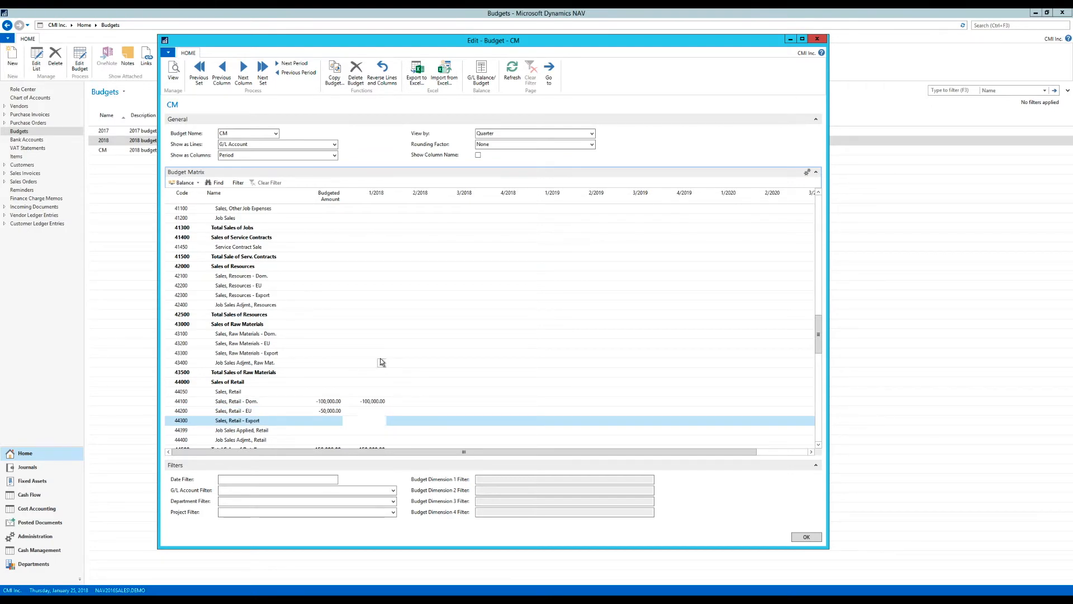
pyautogui.press('Return')
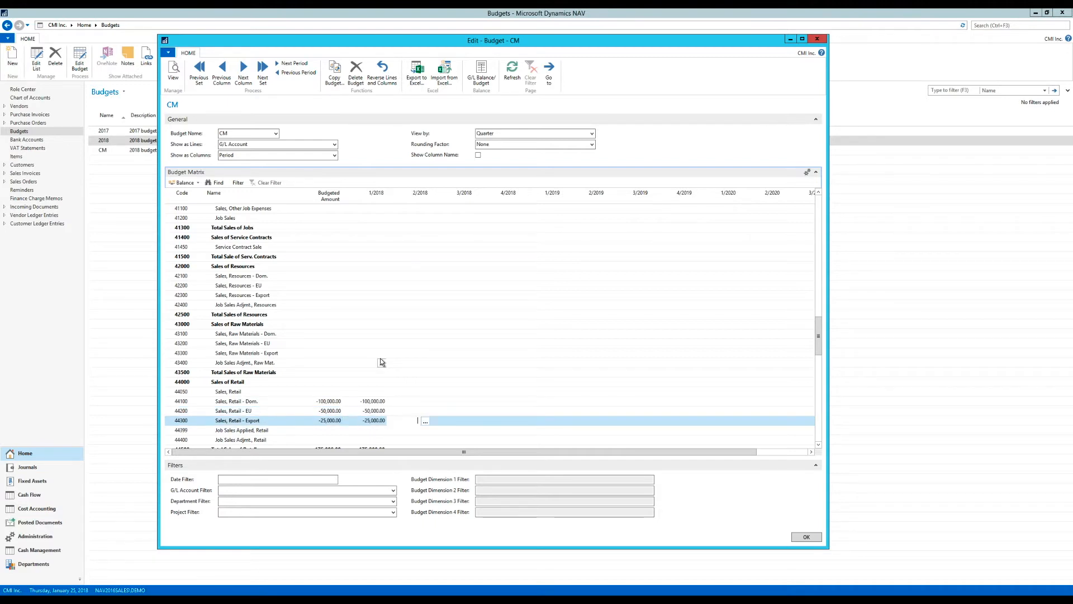
# Enter 2/2018 budget amounts of -120,000 for account 44100, -55,000 for 44200 and -30,000 for 44300.
pyautogui.press('Up')
pyautogui.press('Up')
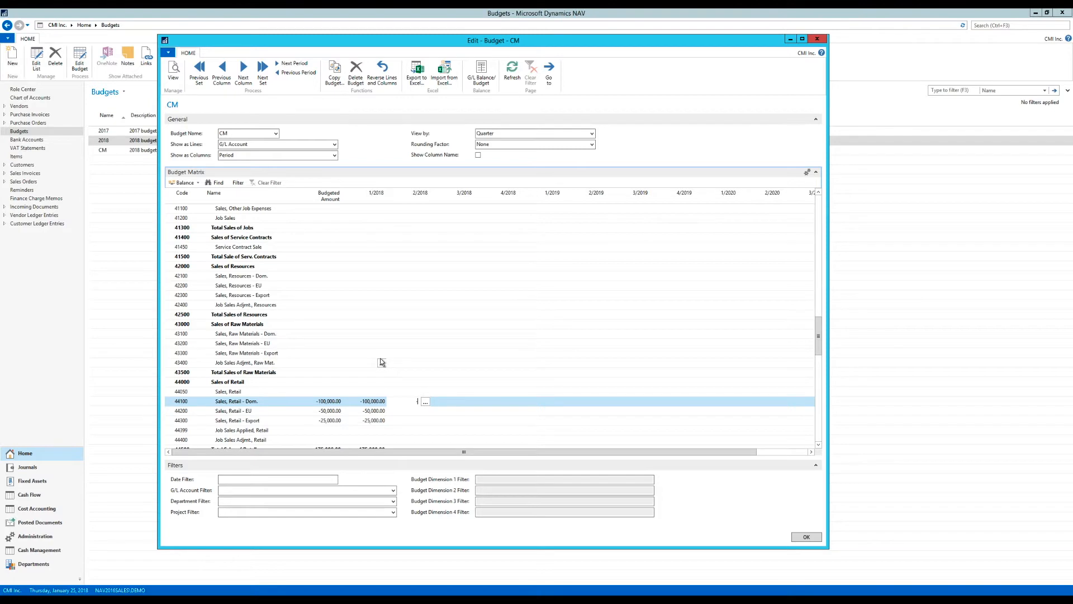
pyautogui.write('-120000')
pyautogui.press('Down')
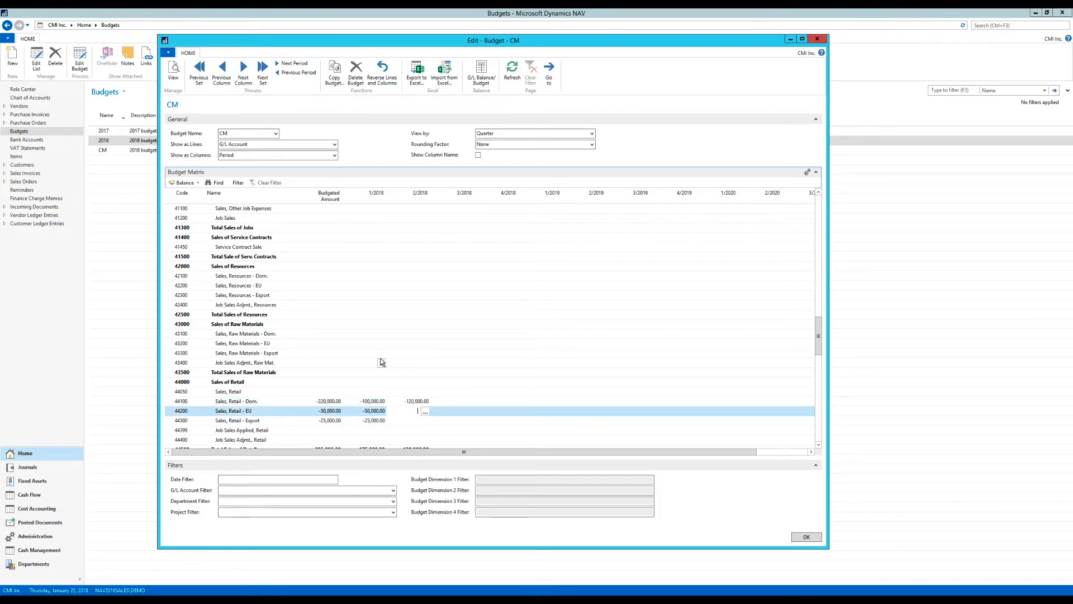
pyautogui.write('-55,000')
pyautogui.press('Down')
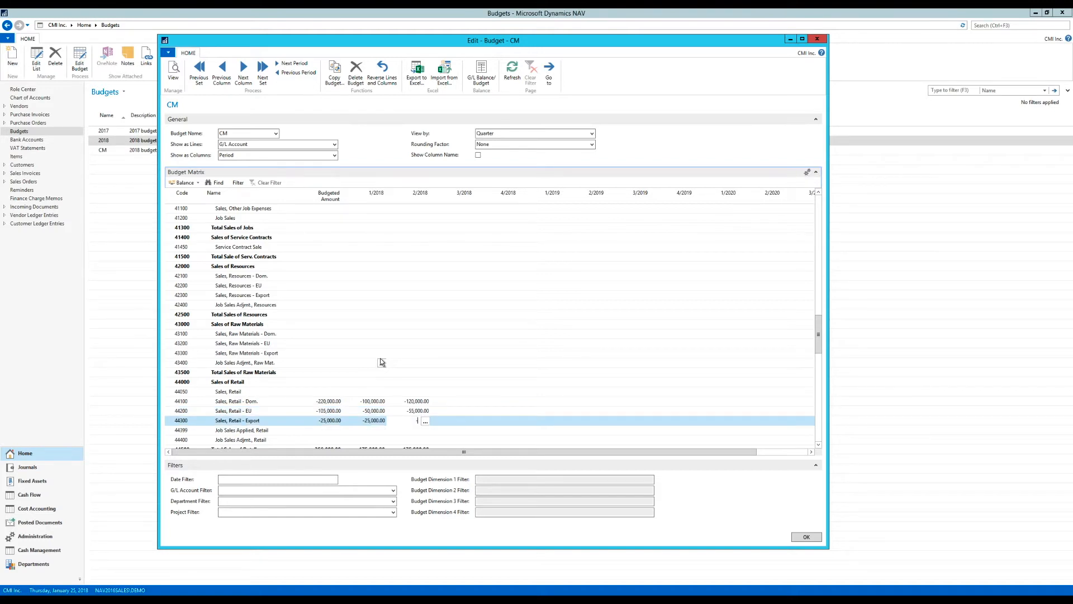
pyautogui.write('-30,000')
pyautogui.press('Up')
pyautogui.press('Up')
pyautogui.press('Down')
pyautogui.press('Down')
# Close the CM budget and the new budgets list, and return to the Role Center.
pyautogui.click(813, 39)
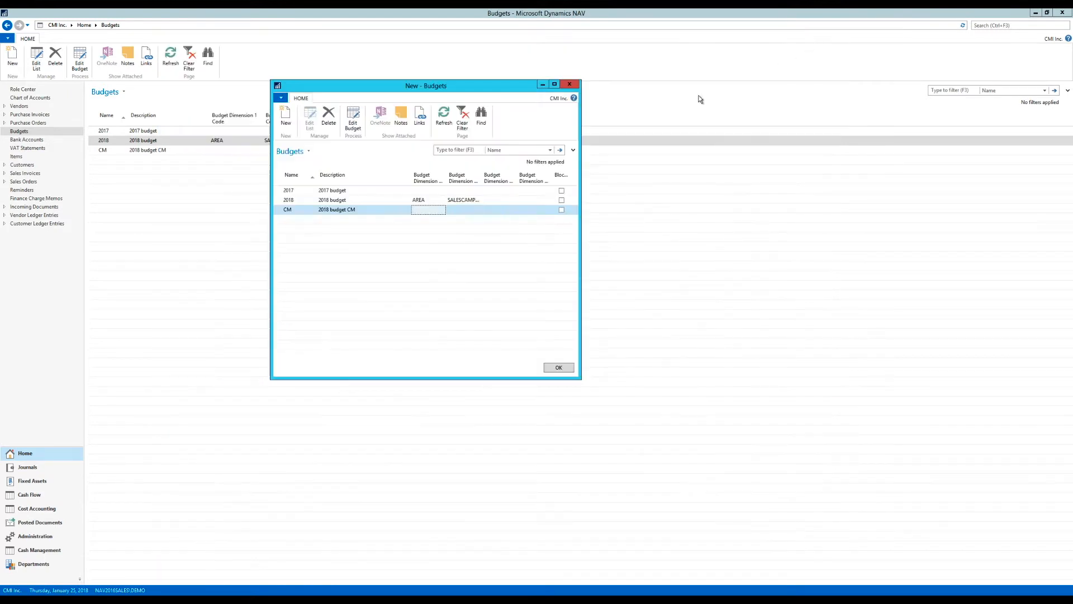
pyautogui.click(570, 84)
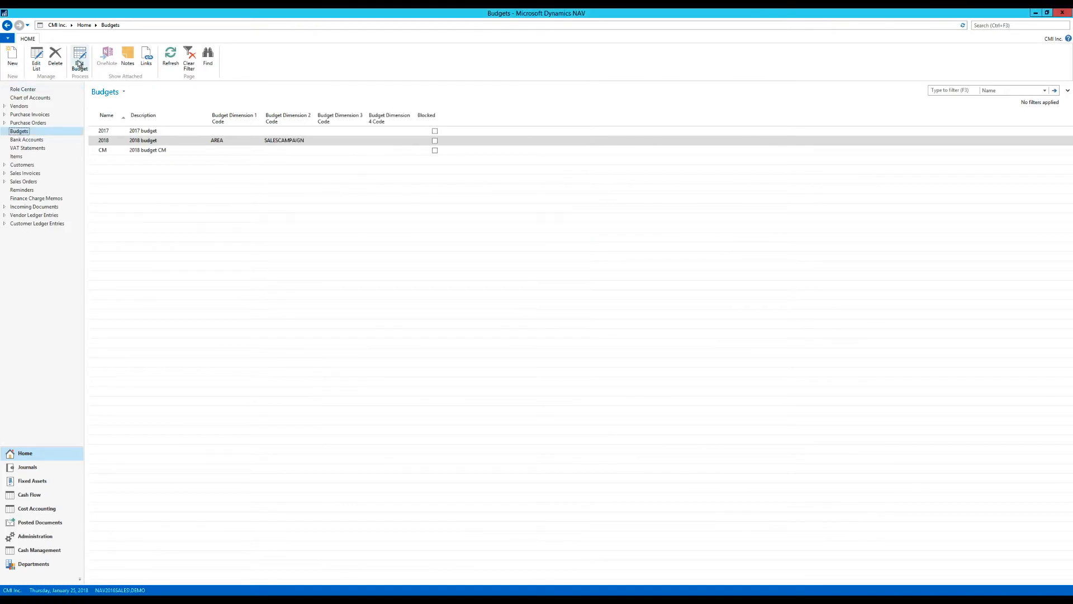
pyautogui.click(25, 90)
# Open the overview of the CM INC STM account schedule, Coffee Mug Income Statement.
pyautogui.click(149, 39)
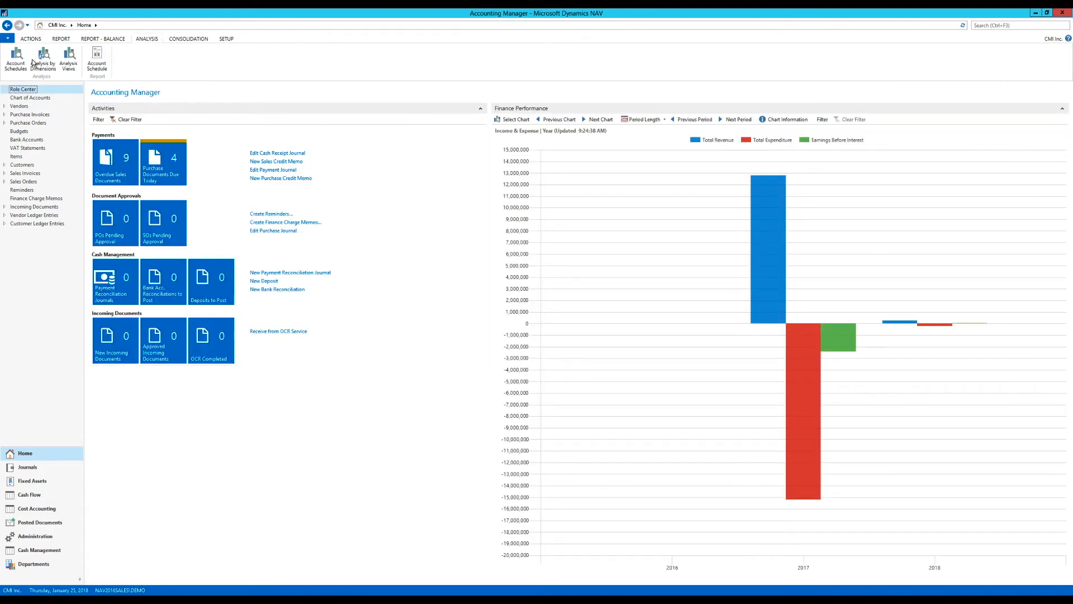
pyautogui.click(24, 62)
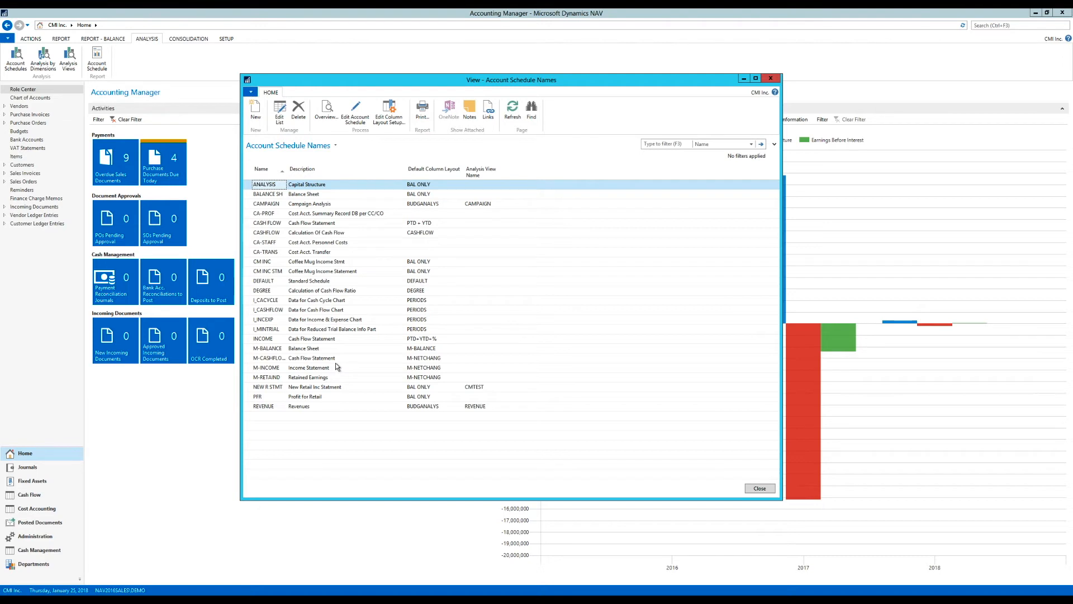
pyautogui.click(330, 272)
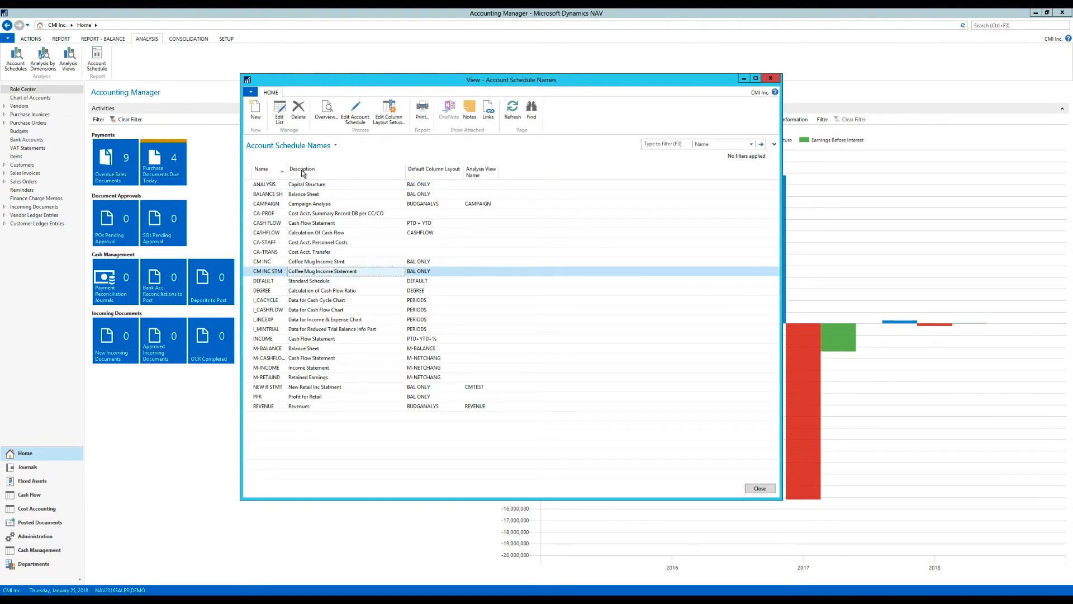
pyautogui.click(328, 115)
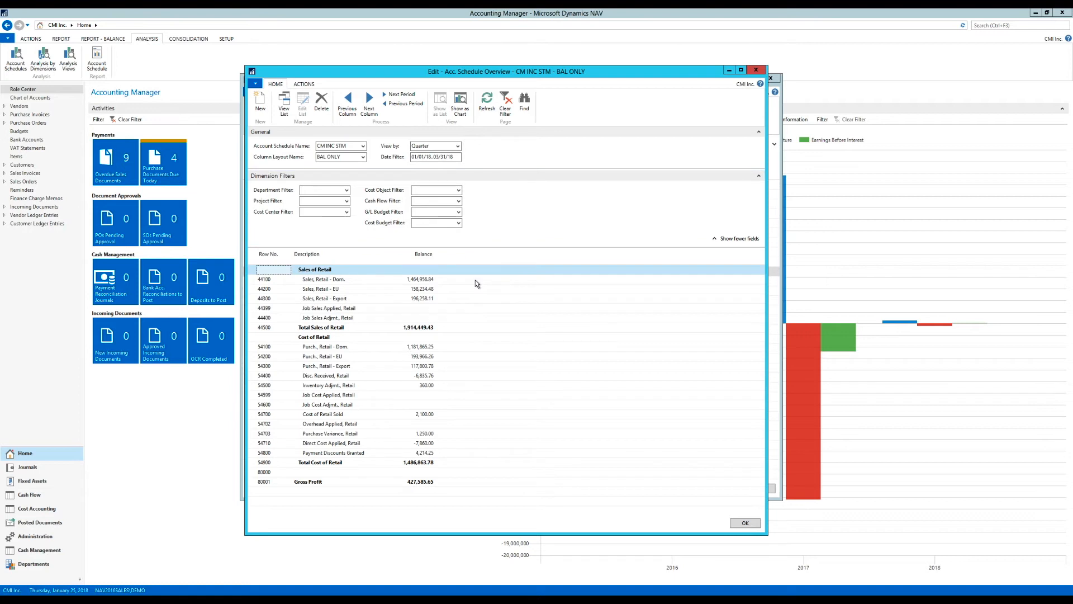
# Create a new column layout named CM BUDG with the description "CM Budget" from the overview's column layout selection.
pyautogui.click(363, 159)
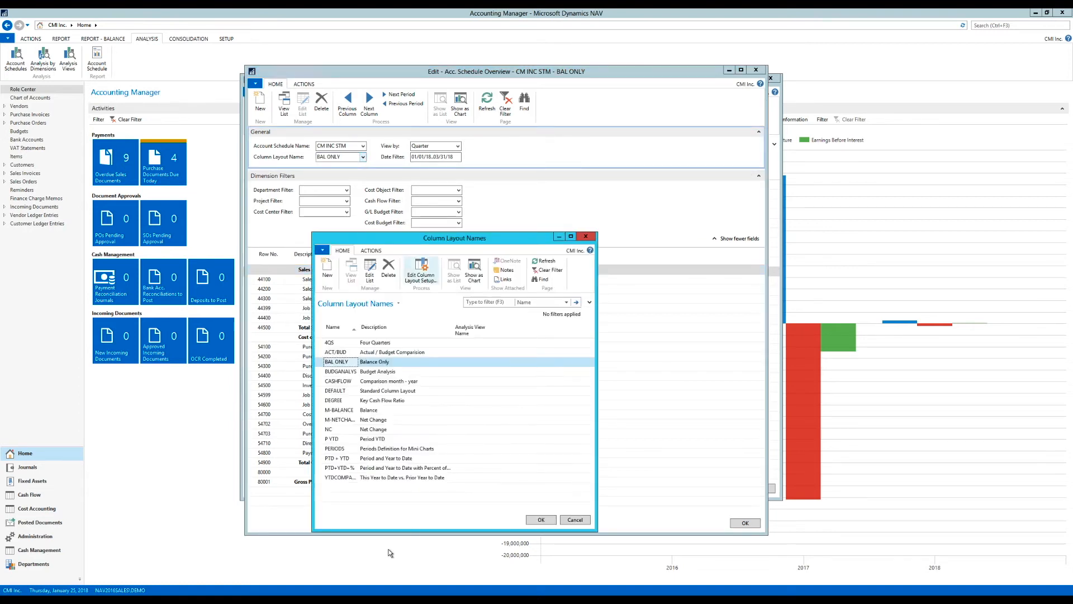
pyautogui.click(324, 271)
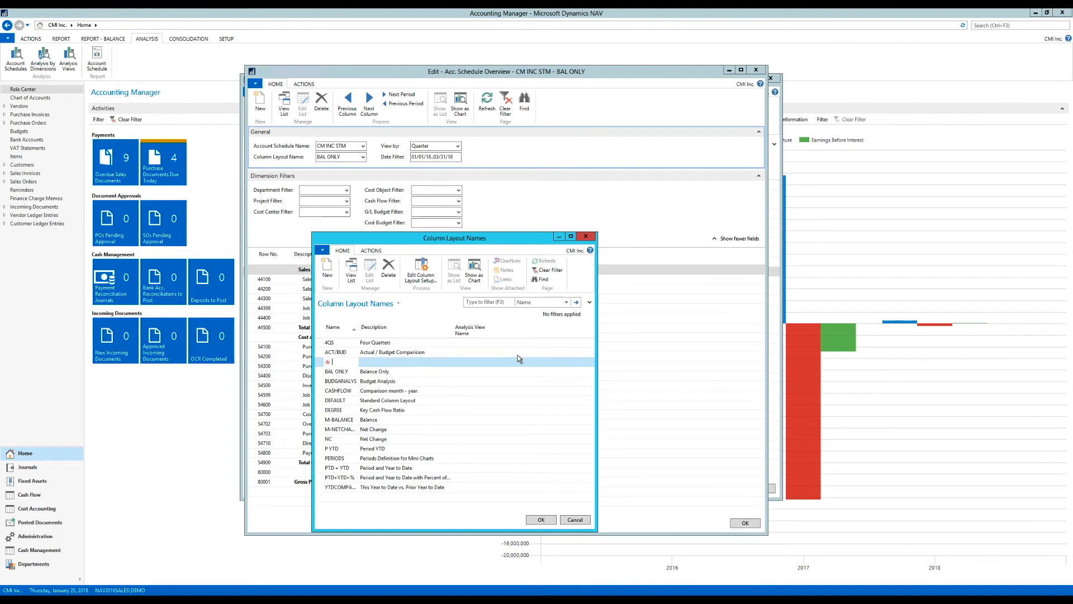
pyautogui.write('CM BUDG')
pyautogui.press('Tab')
pyautogui.write('CM')
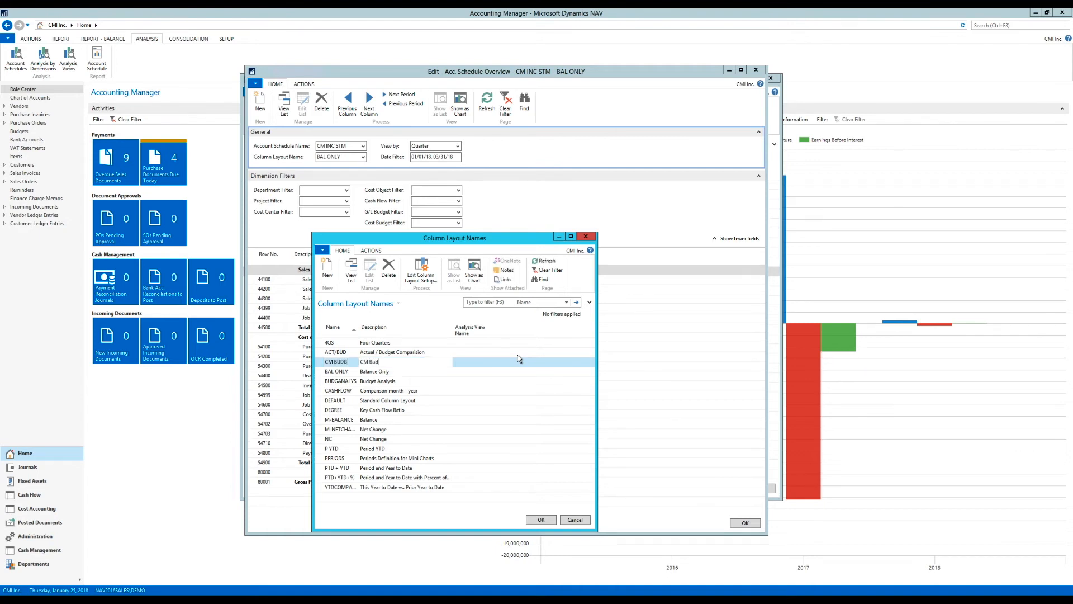
pyautogui.press('Up')
pyautogui.press('Down')
# Open the CM BUDG column layout setup and add column NC with the header "Net Change".
pyautogui.click(429, 279)
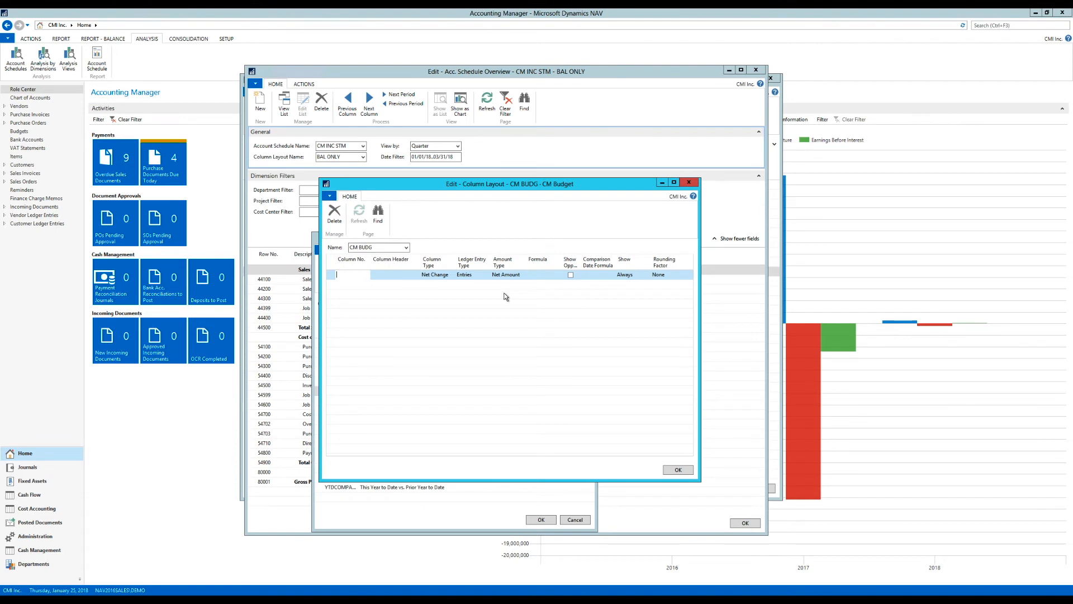
pyautogui.write('NC')
pyautogui.press('Tab')
pyautogui.write('Net Chang')
pyautogui.press('Tab')
pyautogui.press('Tab')
pyautogui.press('Tab')
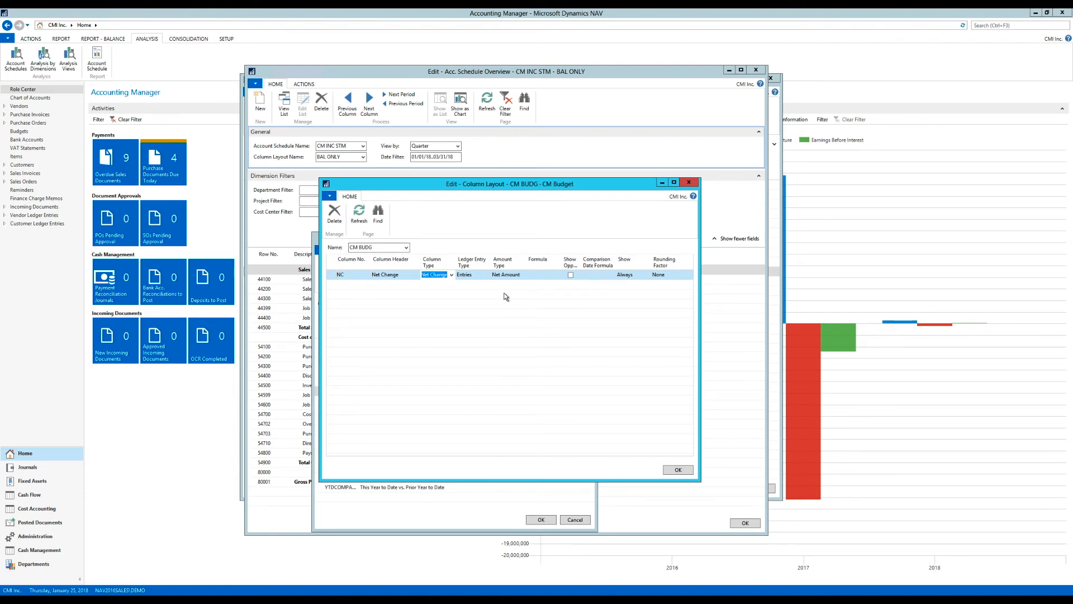
pyautogui.hotkey('shift', 'Tab')
pyautogui.hotkey('shift', 'Tab')
pyautogui.hotkey('shift', 'Tab')
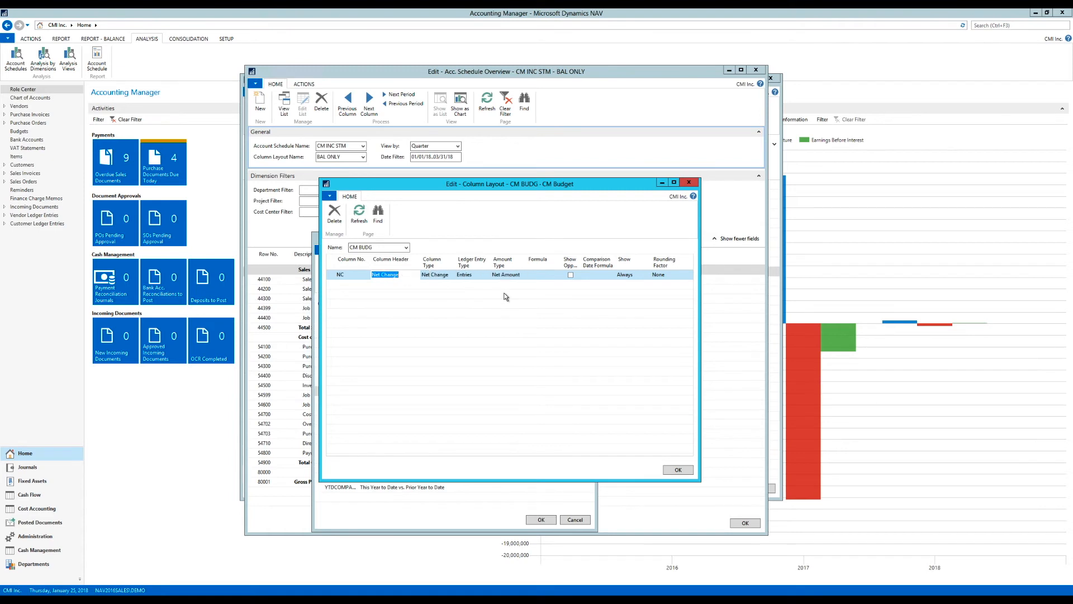
pyautogui.press('Tab')
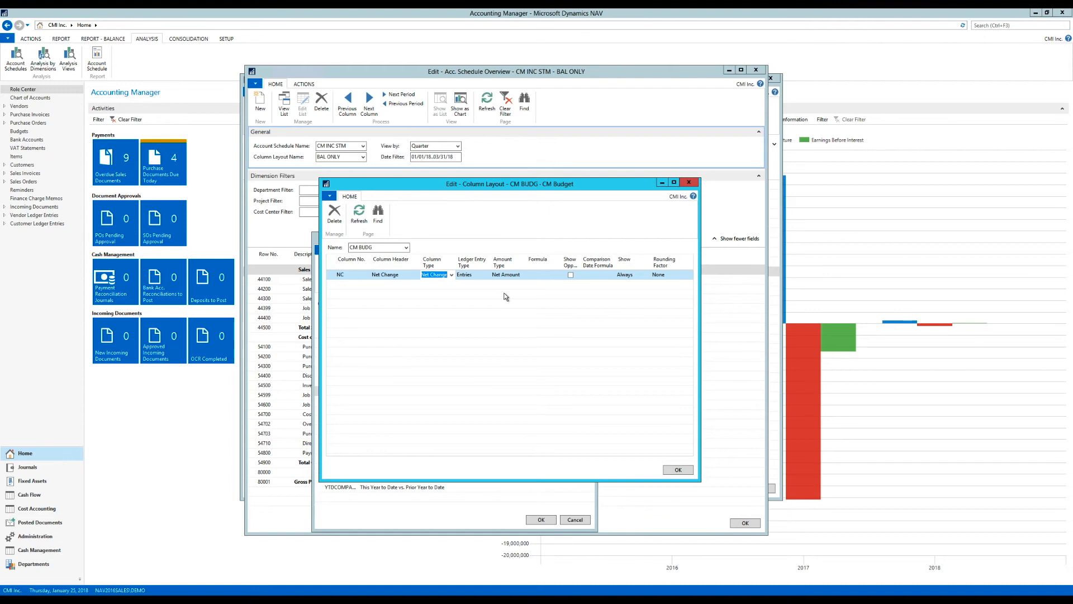
# Add column BUD with the header "Budget" and set its ledger entry type to Budget Entries.
pyautogui.press('Down')
pyautogui.write('BUD')
pyautogui.press('Tab')
pyautogui.write('Budget')
pyautogui.press('Tab')
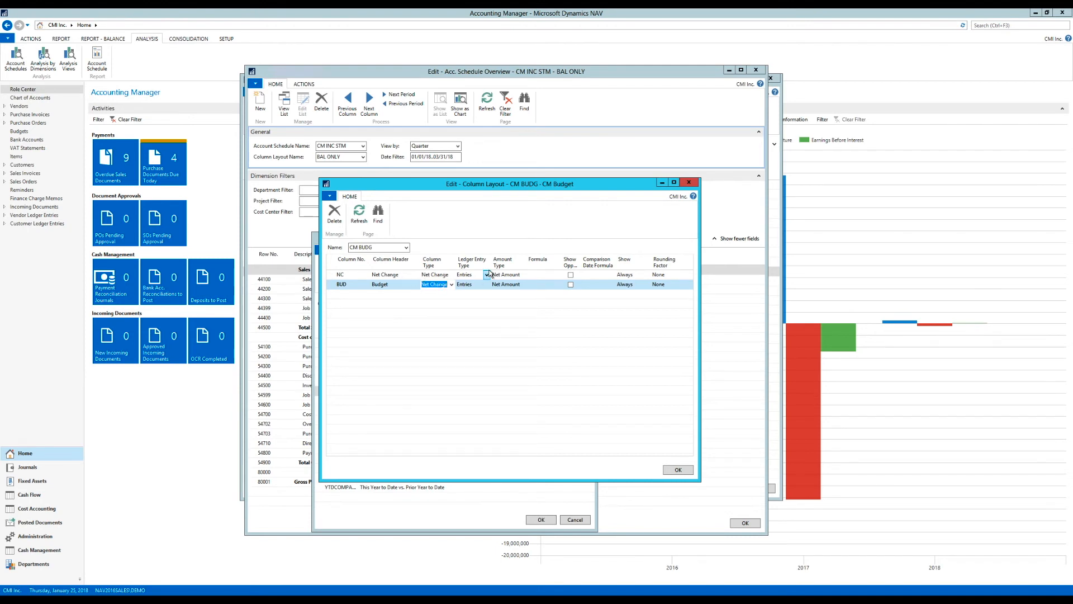
pyautogui.click(472, 285)
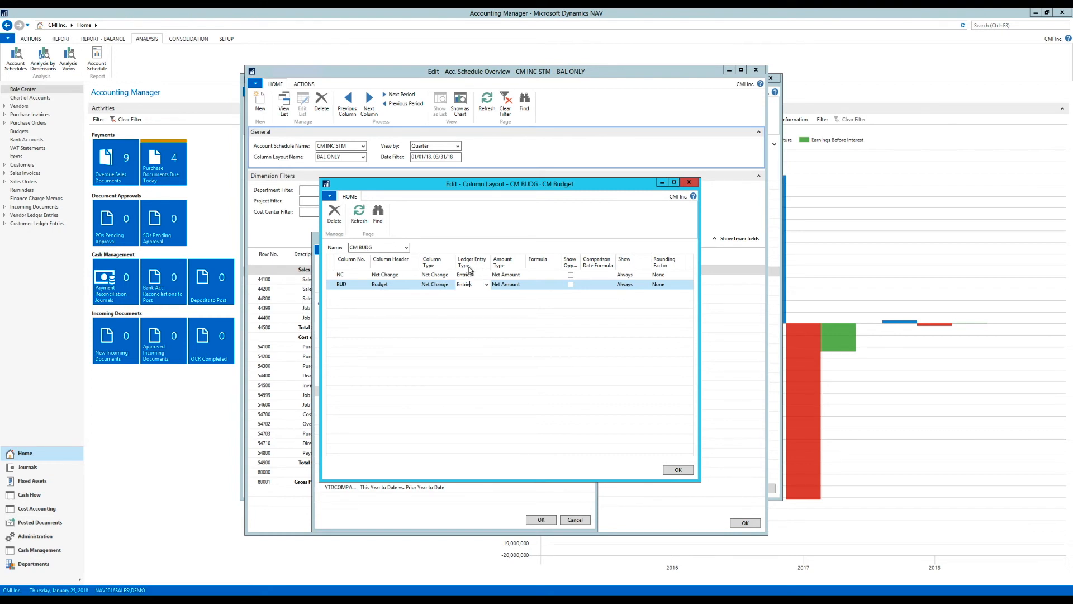
pyautogui.click(486, 284)
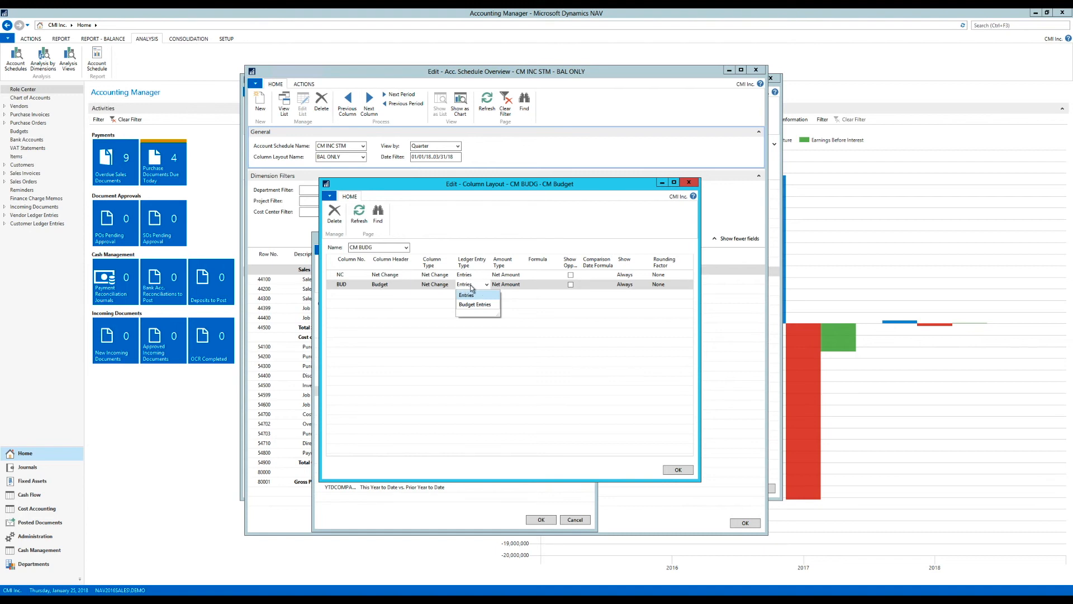
pyautogui.click(473, 306)
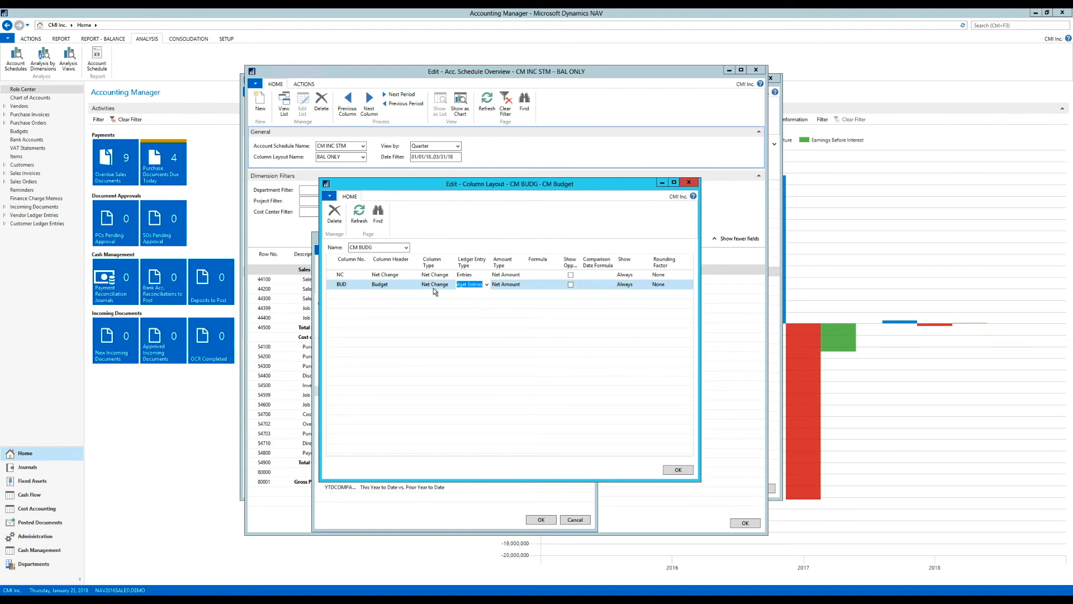
# Close the column layout setup and apply the CM BUDG layout to the account schedule overview.
pyautogui.click(512, 284)
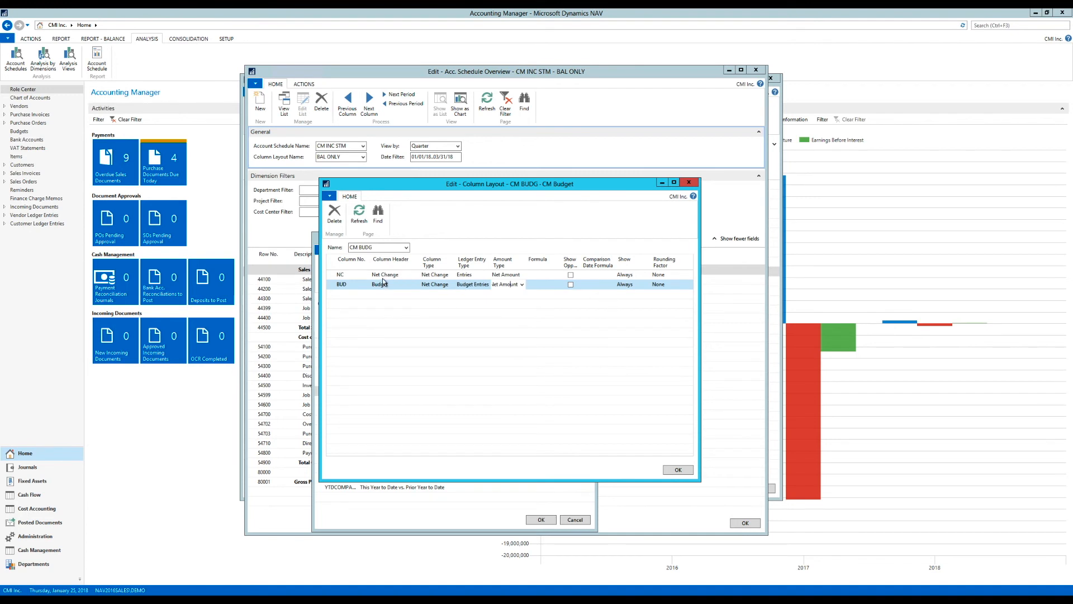
pyautogui.click(438, 276)
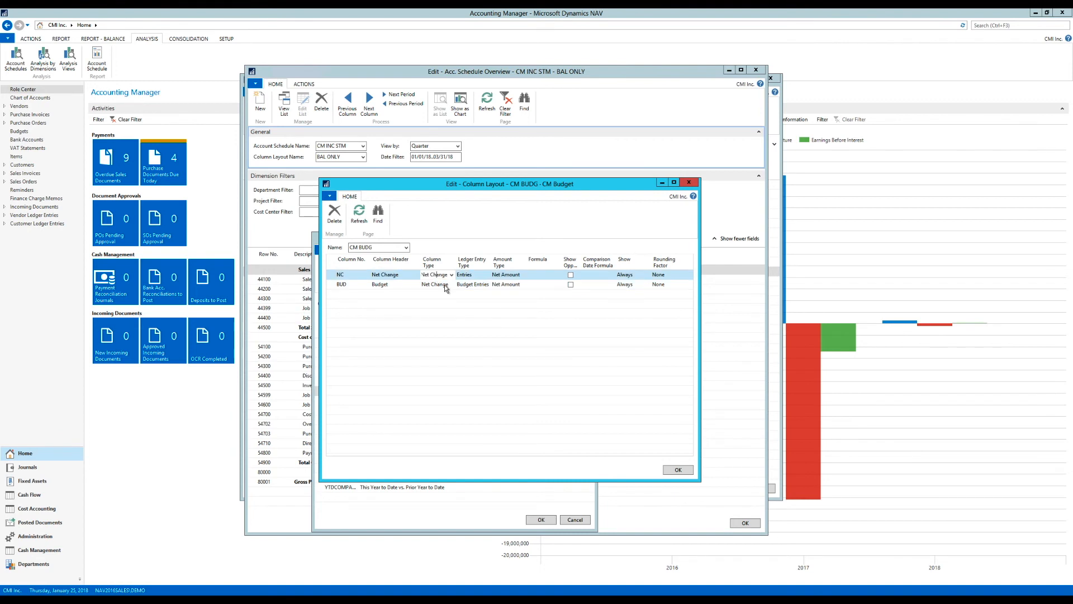
pyautogui.click(678, 469)
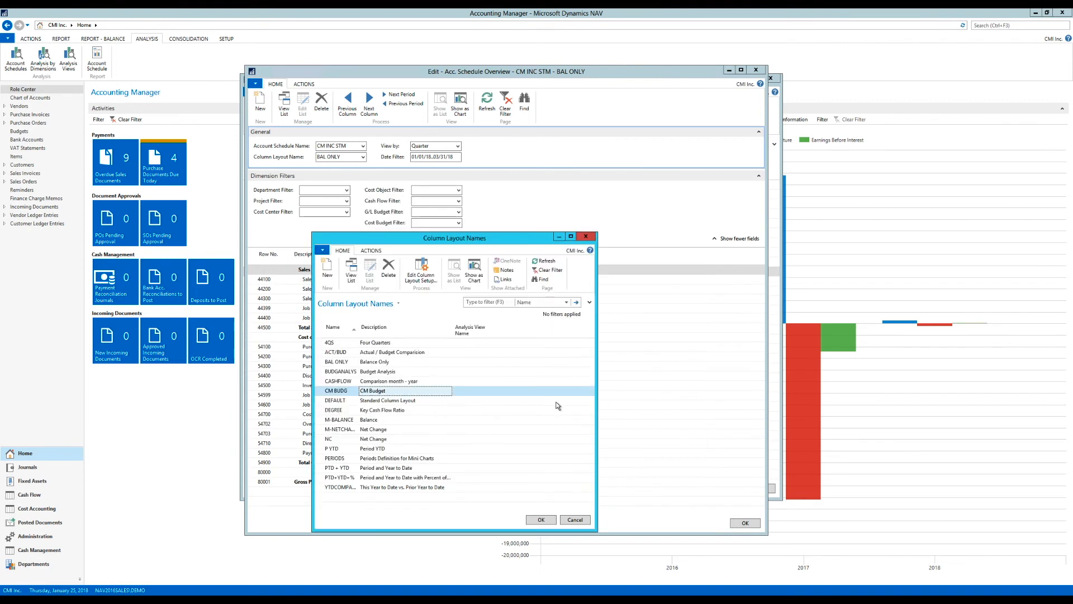
pyautogui.click(540, 519)
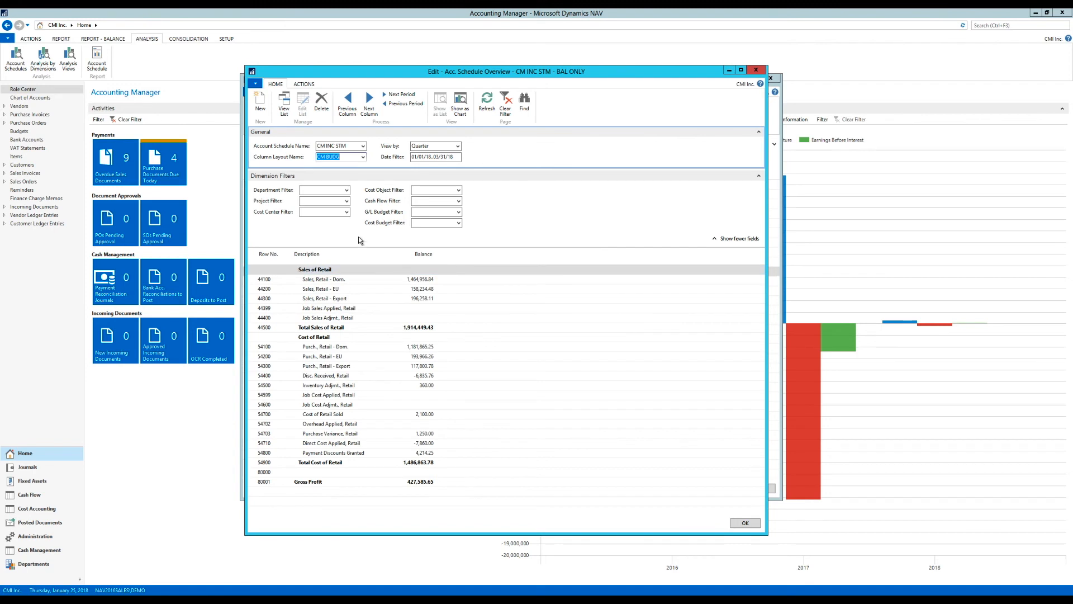
pyautogui.click(330, 192)
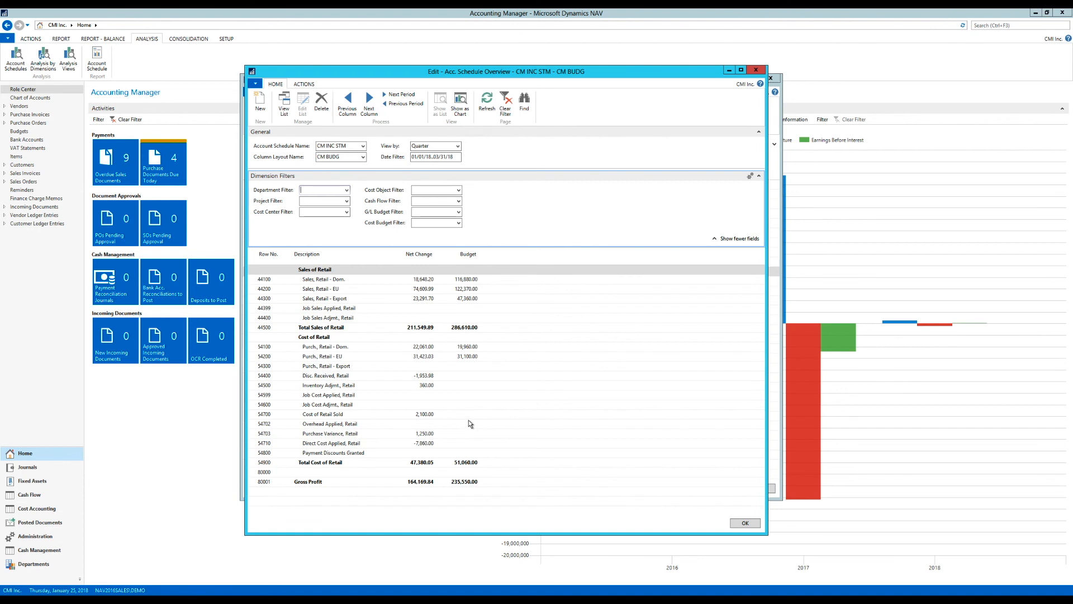
# Set the overview's G/L Budget Filter to the CM budget.
pyautogui.click(393, 215)
pyautogui.click(458, 212)
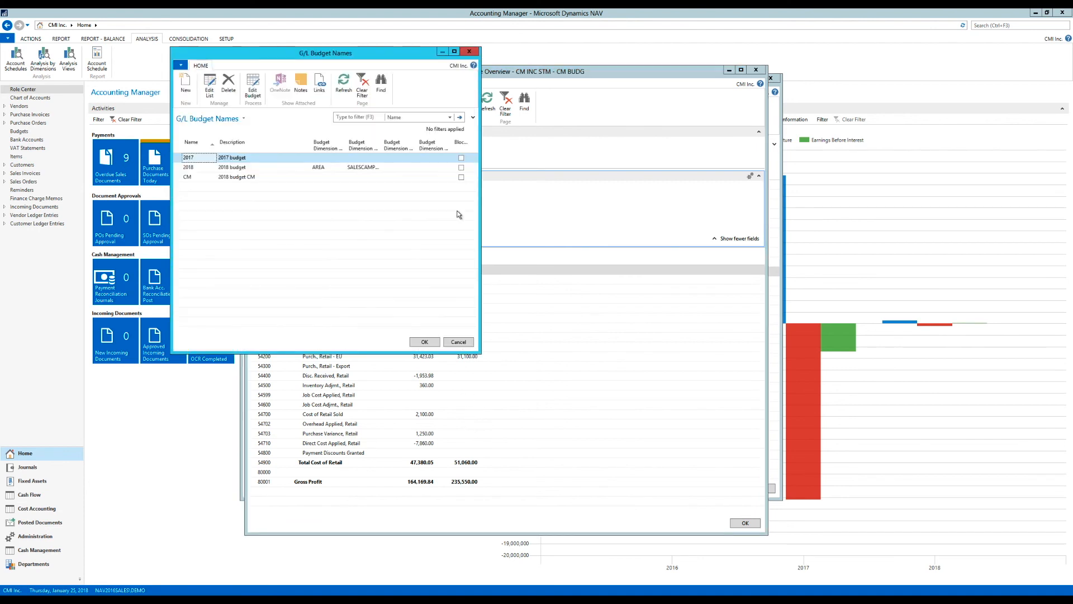
pyautogui.click(204, 177)
pyautogui.click(422, 341)
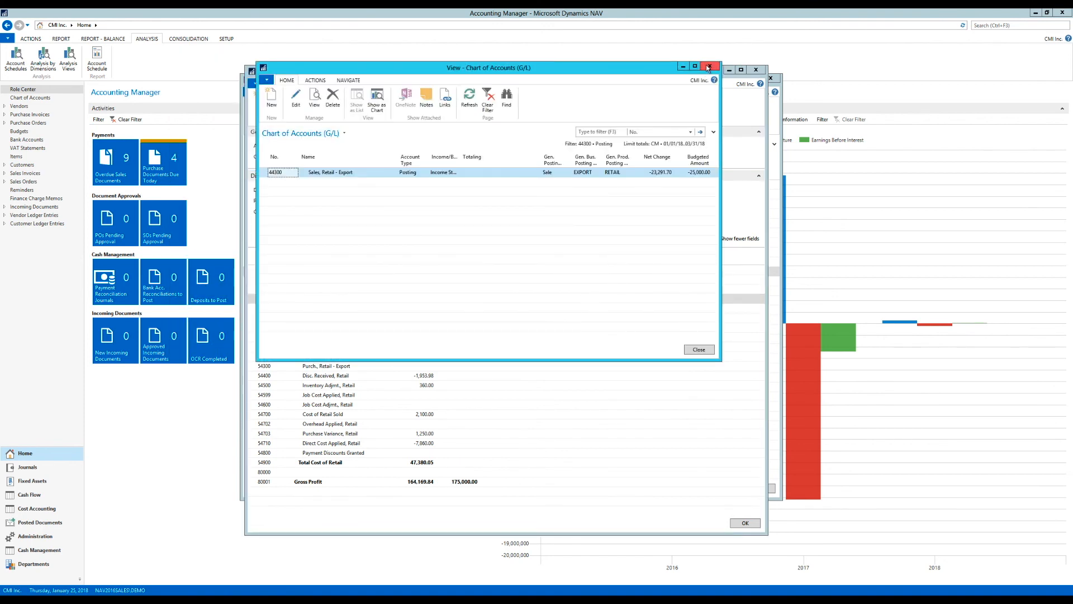
# Close the chart of accounts drill-down and advance the overview to the next quarter, 04/01/18..06/30/18.
pyautogui.click(708, 66)
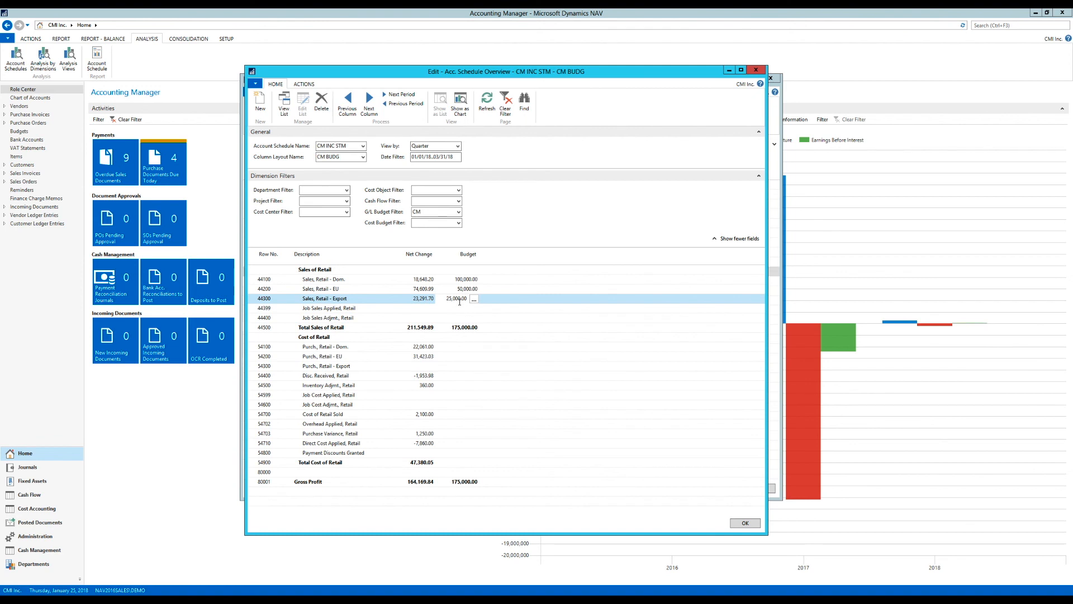
pyautogui.rightClick(439, 208)
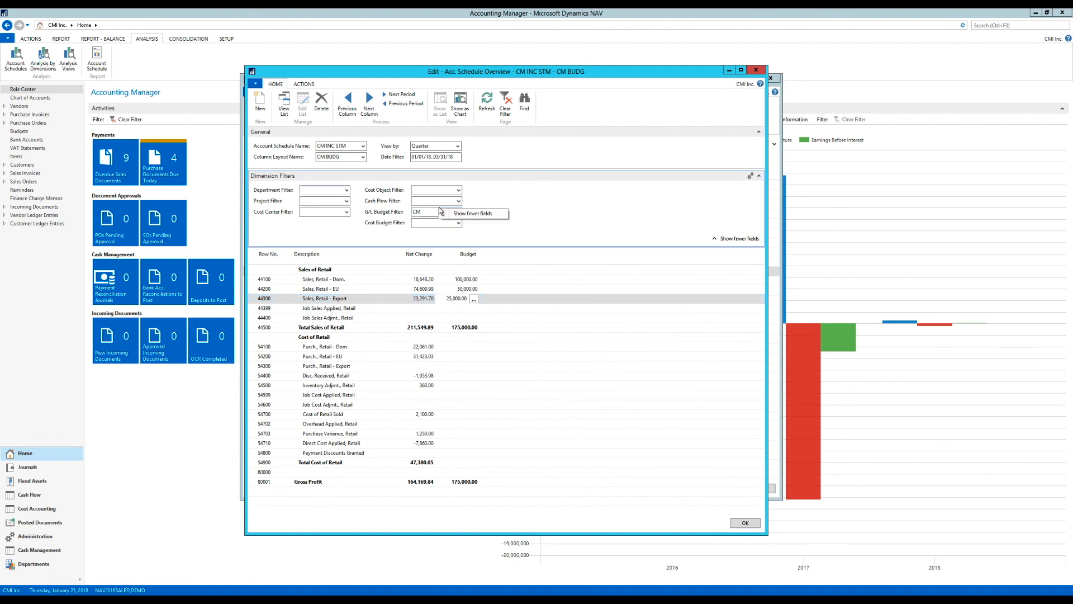
pyautogui.click(395, 94)
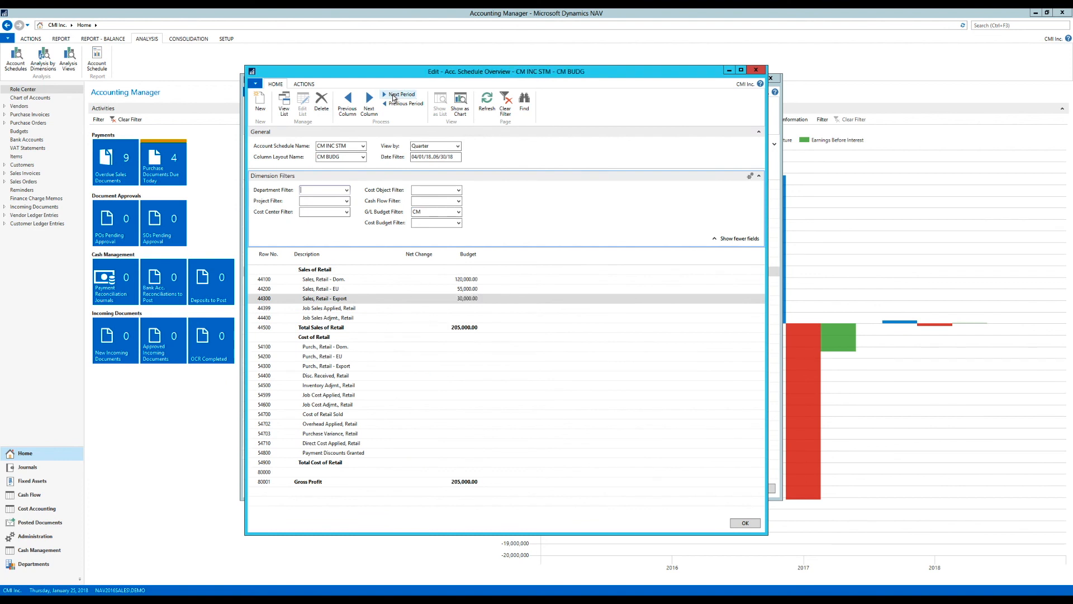